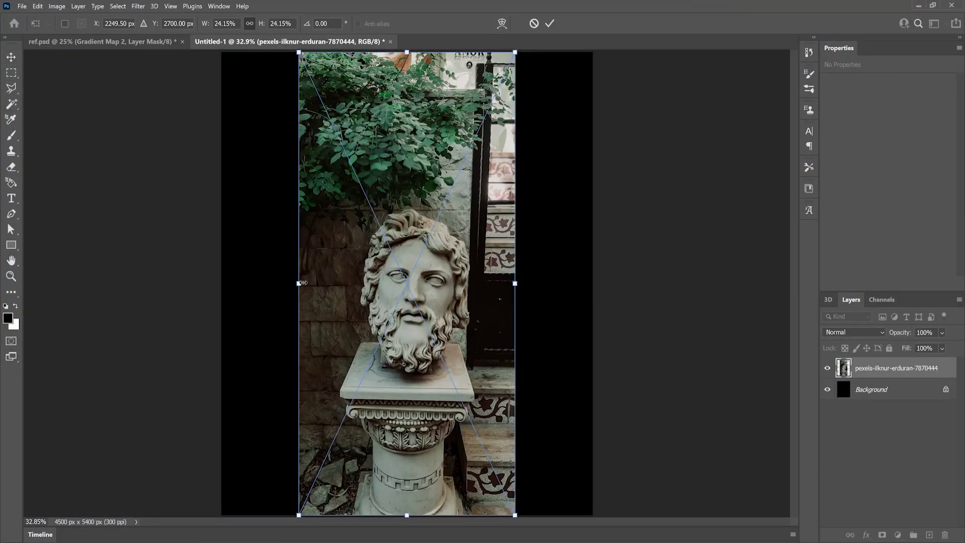
- Scale the placed statue photo to 43.33% and shift it sideways to centre the head on the canvas
{"action": "left_click_drag", "start_coordinate": [297, 283], "coordinate": [125, 301]}
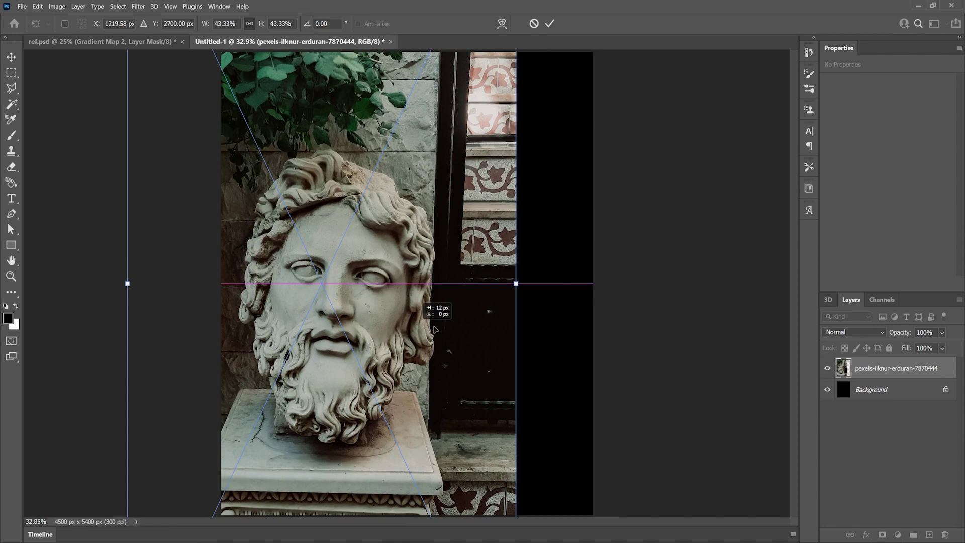
{"action": "left_click_drag", "start_coordinate": [392, 326], "coordinate": [453, 327]}
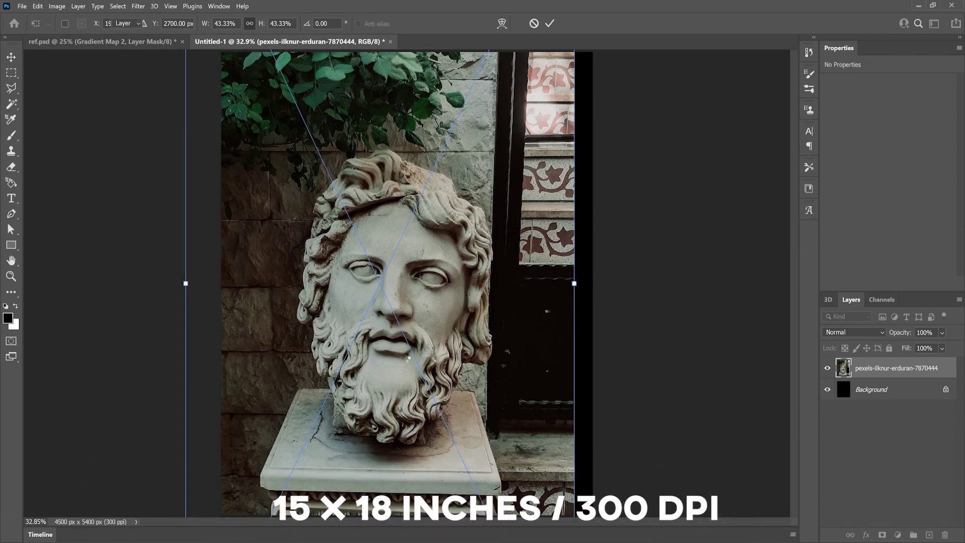
{"action": "key", "text": "Return"}
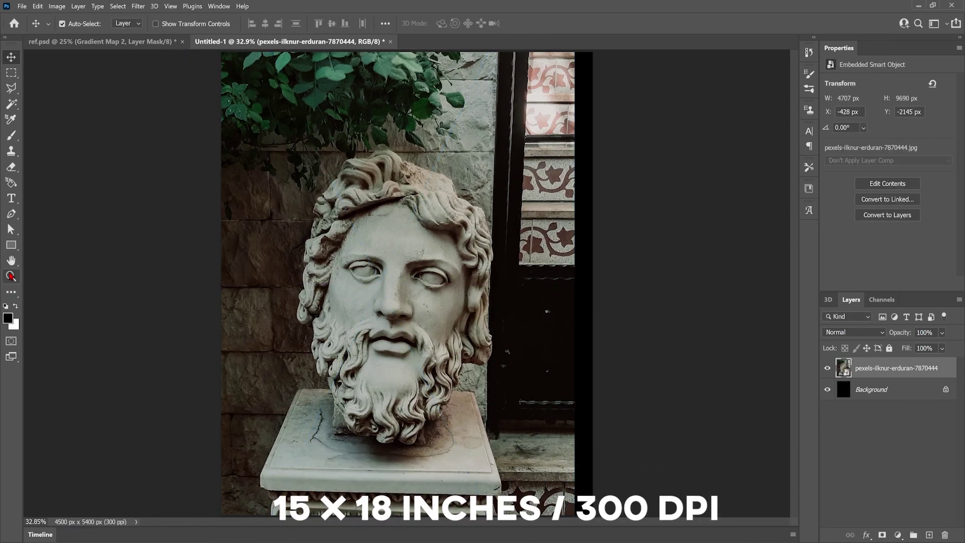
- Start a Pen path on the left edge of the beard and trace upward to the overhanging curl
{"action": "key", "text": "z"}
{"action": "left_click", "coordinate": [311, 344]}
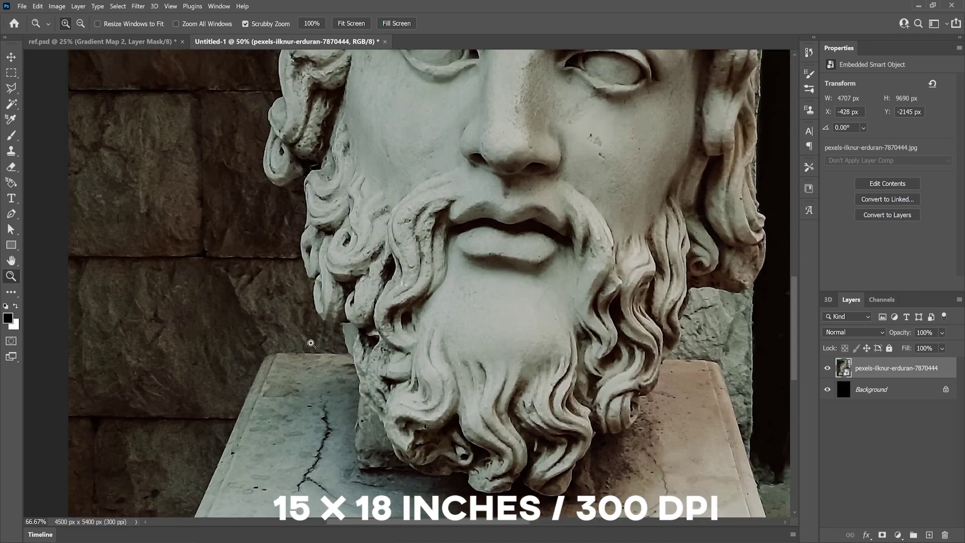
{"action": "left_click_drag", "start_coordinate": [311, 344], "coordinate": [306, 405]}
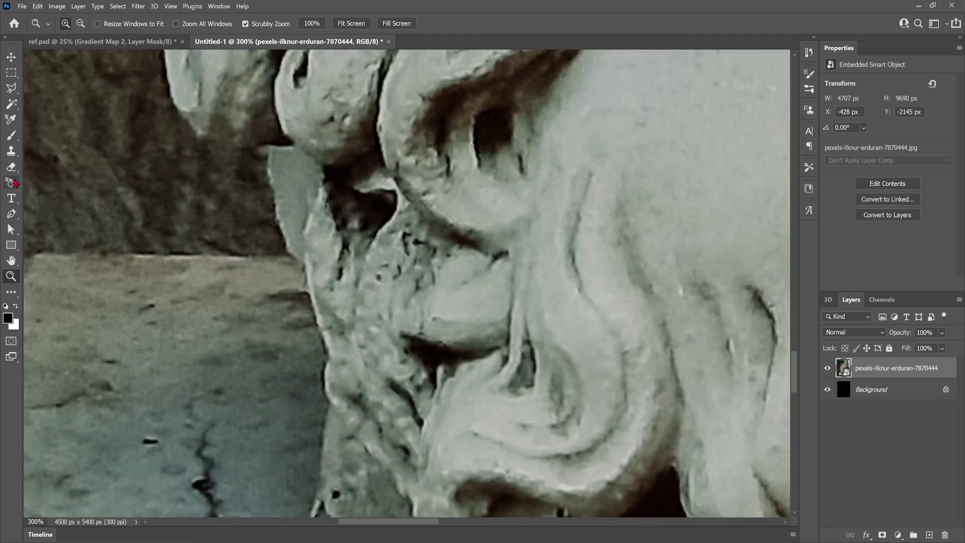
{"action": "left_click", "coordinate": [11, 215]}
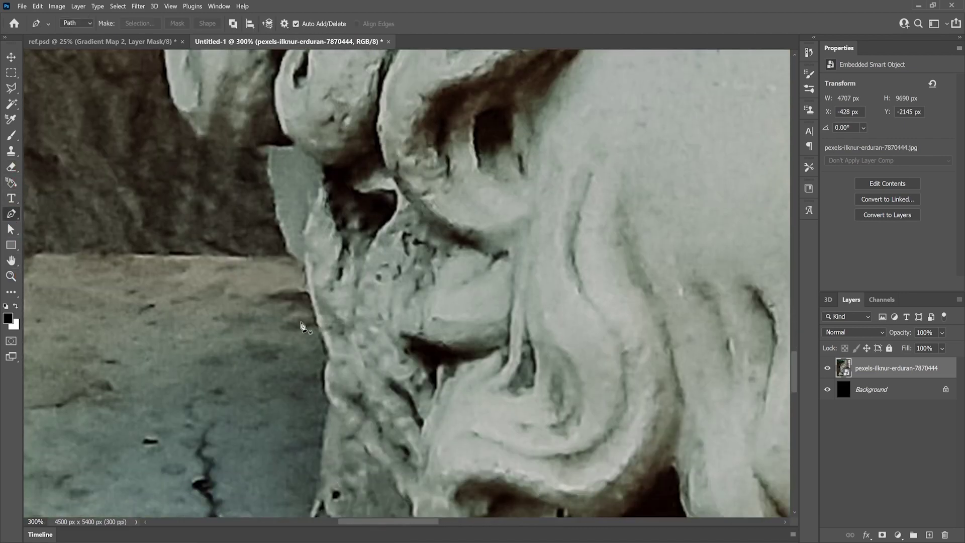
{"action": "left_click", "coordinate": [318, 327]}
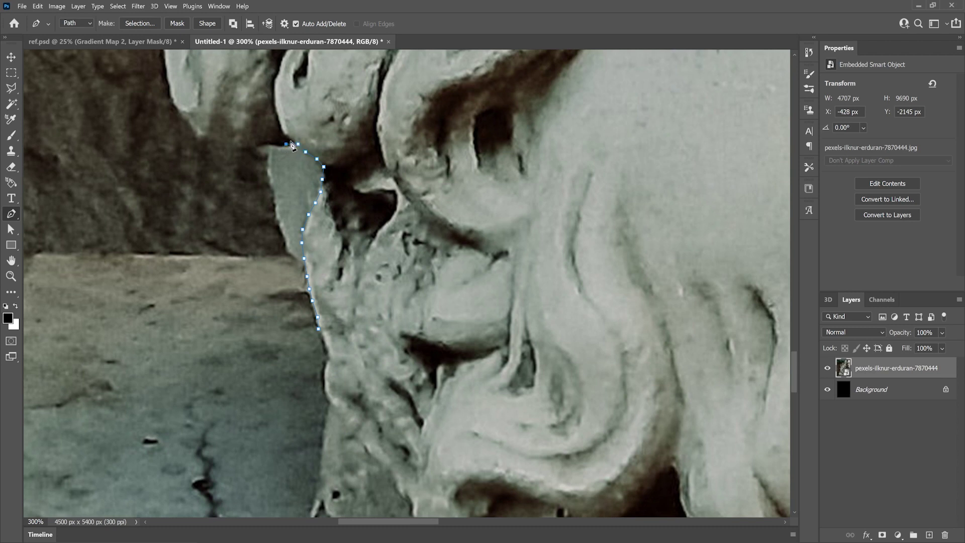
{"action": "key", "text": "ctrl+z"}
- Extend the path along the underside of the left beard curls and up around their outer edge
{"action": "left_click", "coordinate": [294, 140]}
{"action": "left_click", "coordinate": [288, 137]}
{"action": "left_click", "coordinate": [283, 136]}
{"action": "left_click", "coordinate": [273, 139]}
{"action": "left_click", "coordinate": [263, 141]}
{"action": "left_click", "coordinate": [255, 144]}
{"action": "scroll", "coordinate": [177, 107], "scroll_direction": "up", "scroll_amount": 10}
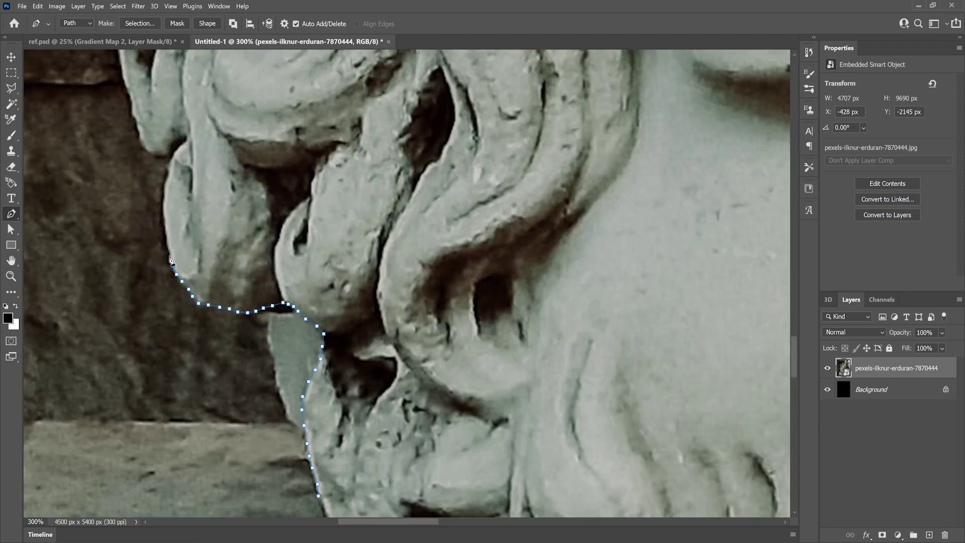
{"action": "scroll", "coordinate": [138, 172], "scroll_direction": "up", "scroll_amount": 6}
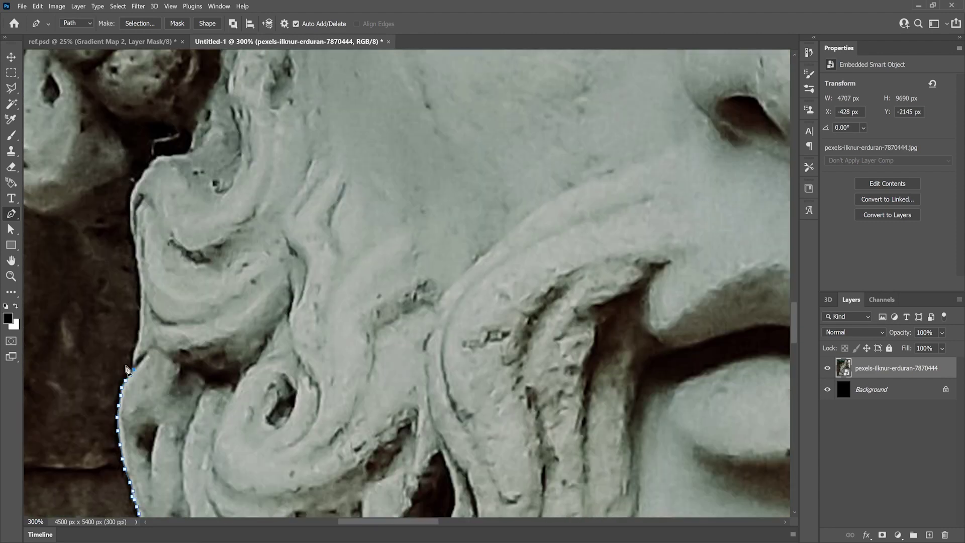
- Trace the path around the upper-left beard curl to the dark gap beside the cheek
{"action": "left_click", "coordinate": [136, 184]}
{"action": "left_click", "coordinate": [150, 169]}
{"action": "left_click", "coordinate": [167, 156]}
{"action": "left_click", "coordinate": [175, 155]}
{"action": "scroll", "coordinate": [191, 151], "scroll_direction": "up", "scroll_amount": 3}
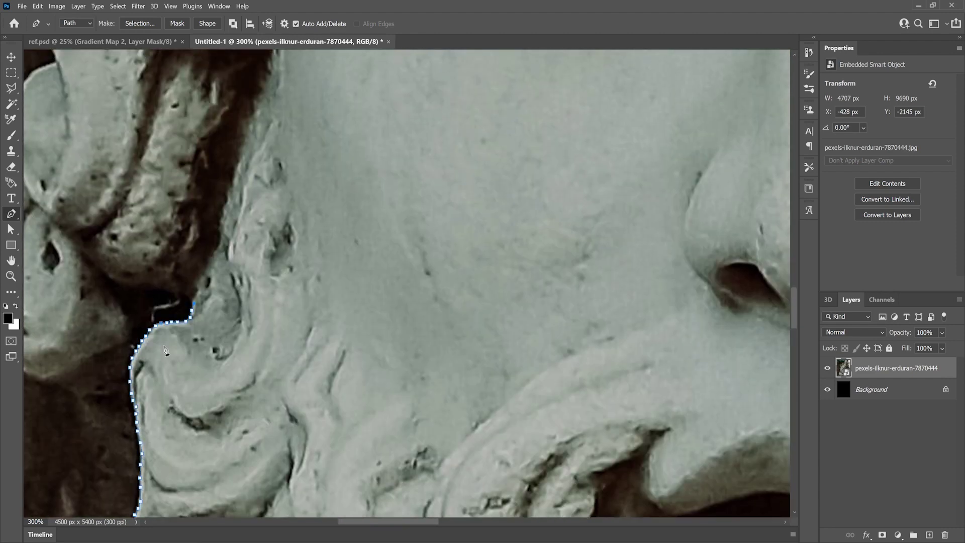
- Trace the path around the lowest hanging hair lock and up the left side of the hair past the forehead
{"action": "key", "text": "ctrl+minus"}
{"action": "left_click", "coordinate": [258, 295]}
{"action": "left_click", "coordinate": [223, 316]}
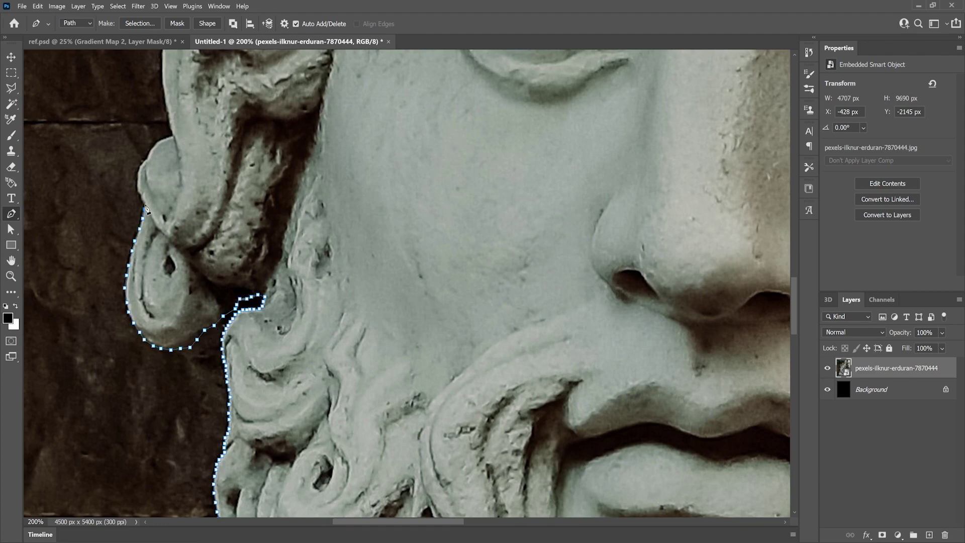
{"action": "scroll", "coordinate": [171, 132], "scroll_direction": "up", "scroll_amount": 4}
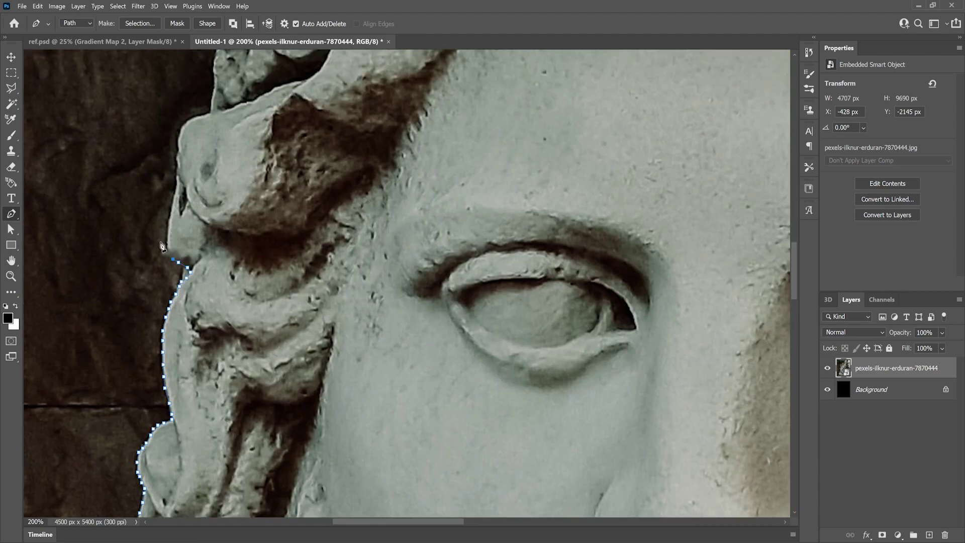
{"action": "scroll", "coordinate": [191, 173], "scroll_direction": "up", "scroll_amount": 2}
{"action": "scroll", "coordinate": [180, 143], "scroll_direction": "up", "scroll_amount": 4}
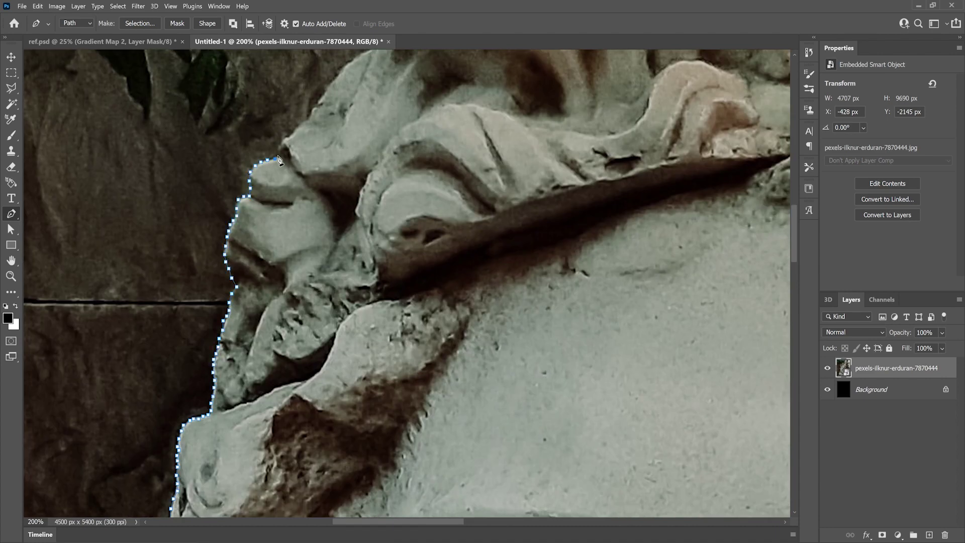
- Continue the path up the upper-left hair waves and onto the front of the crown
{"action": "scroll", "coordinate": [279, 161], "scroll_direction": "up", "scroll_amount": 3}
{"action": "scroll", "coordinate": [368, 175], "scroll_direction": "up", "scroll_amount": 2}
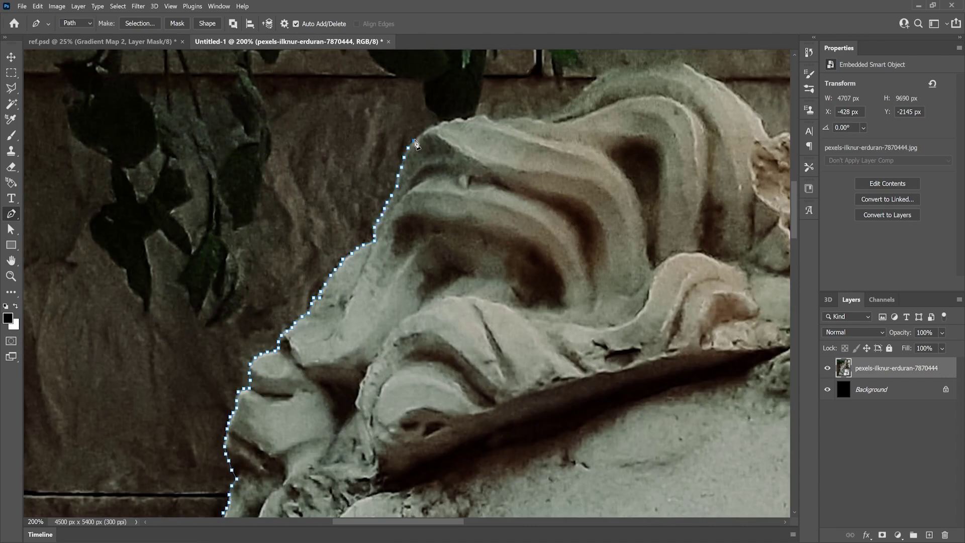
{"action": "scroll", "coordinate": [523, 126], "scroll_direction": "up", "scroll_amount": 2}
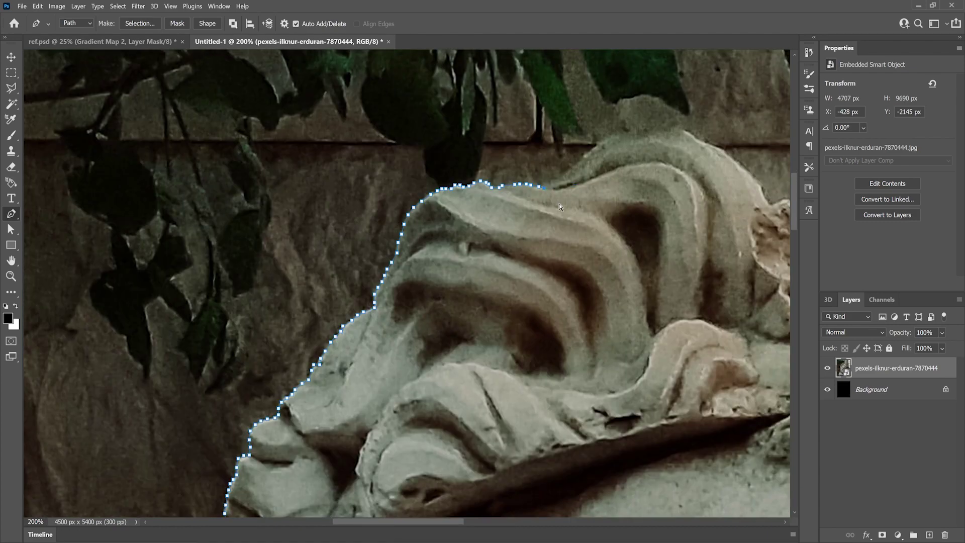
- Trace the path over the top of the crown and down the rough stone slope behind it
{"action": "key", "text": "ctrl+minus"}
{"action": "left_click", "coordinate": [512, 209]}
{"action": "left_click", "coordinate": [529, 206]}
{"action": "left_click", "coordinate": [544, 207]}
{"action": "key", "text": "ctrl+equal"}
{"action": "left_click_drag", "start_coordinate": [441, 521], "coordinate": [502, 520]}
{"action": "scroll", "coordinate": [336, 176], "scroll_direction": "up", "scroll_amount": 1}
{"action": "left_click", "coordinate": [376, 201]}
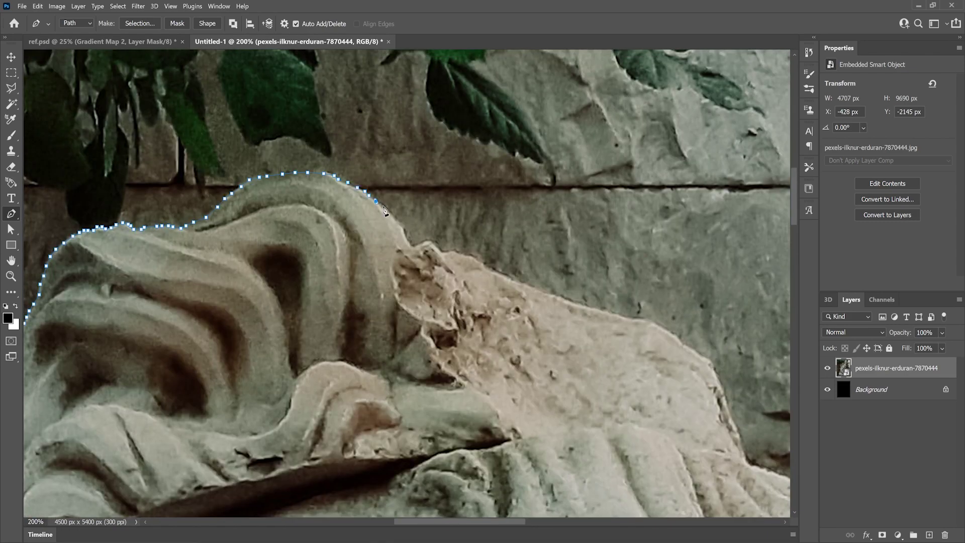
- Extend the path around the rounded upper-right shoulder of the head
{"action": "left_click", "coordinate": [650, 321]}
{"action": "left_click", "coordinate": [657, 325]}
{"action": "left_click", "coordinate": [664, 331]}
{"action": "left_click", "coordinate": [675, 335]}
{"action": "left_click", "coordinate": [686, 346]}
{"action": "left_click", "coordinate": [700, 354]}
{"action": "key", "text": "ctrl+minus"}
{"action": "key", "text": "ctrl+equal"}
{"action": "key", "text": "ctrl+equal"}
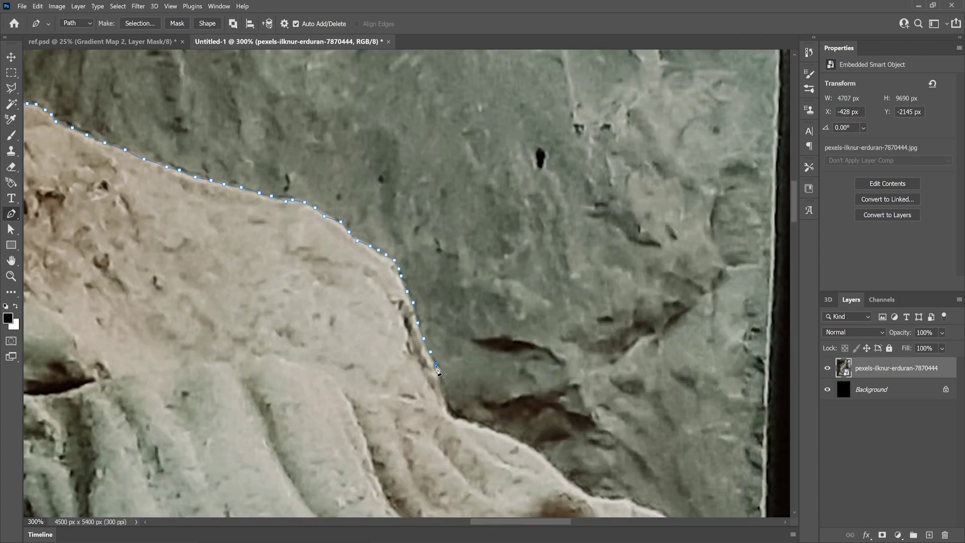
- Trace the path down the wavy hair on the right side of the head to below eye level
{"action": "scroll", "coordinate": [500, 436], "scroll_direction": "down", "scroll_amount": 5}
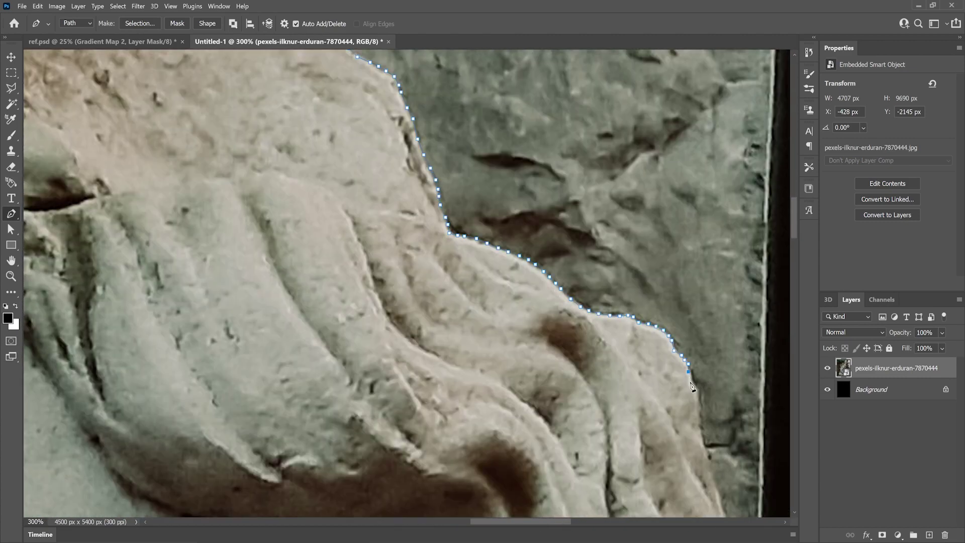
{"action": "scroll", "coordinate": [692, 386], "scroll_direction": "down", "scroll_amount": 3}
{"action": "scroll", "coordinate": [510, 386], "scroll_direction": "up", "scroll_amount": 3}
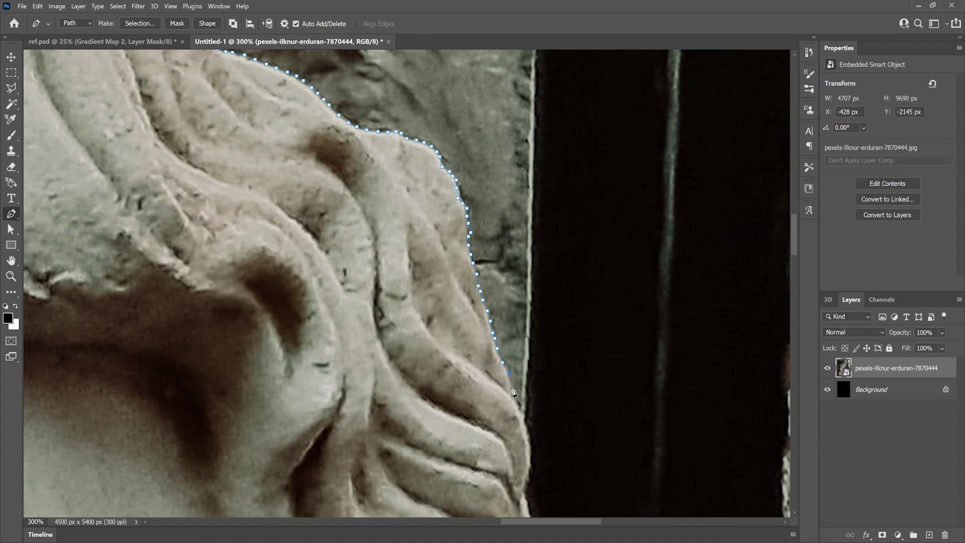
{"action": "scroll", "coordinate": [530, 482], "scroll_direction": "down", "scroll_amount": 5}
{"action": "scroll", "coordinate": [523, 436], "scroll_direction": "down", "scroll_amount": 5}
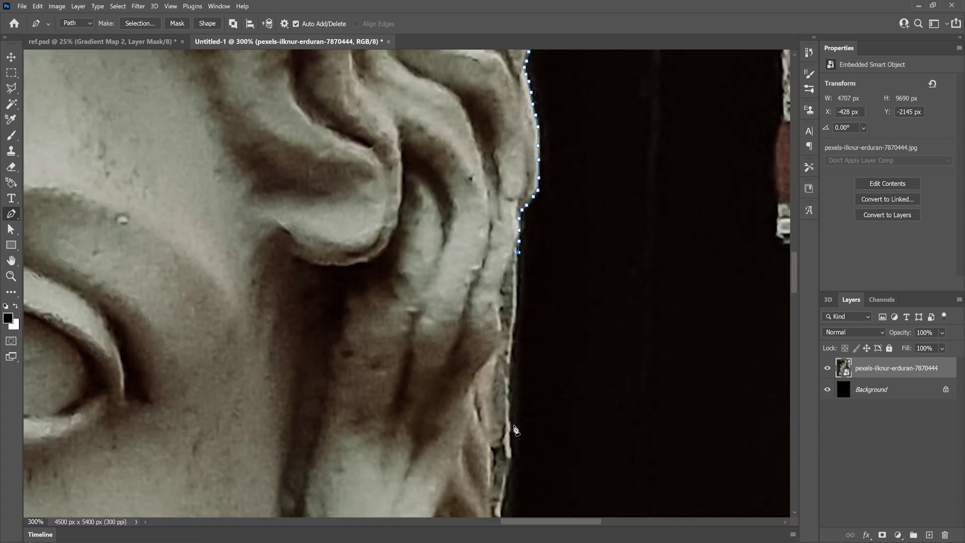
{"action": "scroll", "coordinate": [516, 430], "scroll_direction": "down", "scroll_amount": 4}
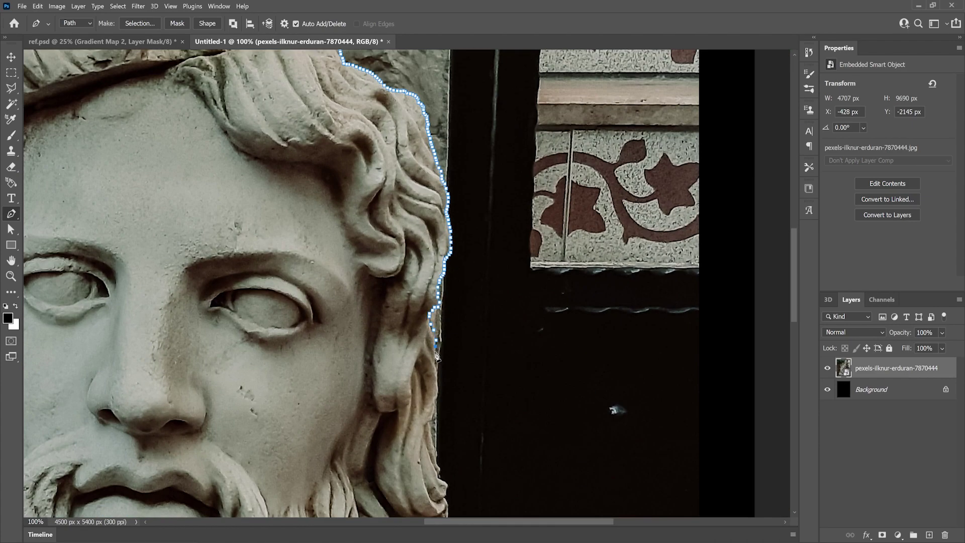
- Continue the path down the lower right hair locks and inward along their underside, excluding the broken stone
{"action": "scroll", "coordinate": [436, 382], "scroll_direction": "up", "scroll_amount": 4}
{"action": "scroll", "coordinate": [436, 382], "scroll_direction": "down", "scroll_amount": 3}
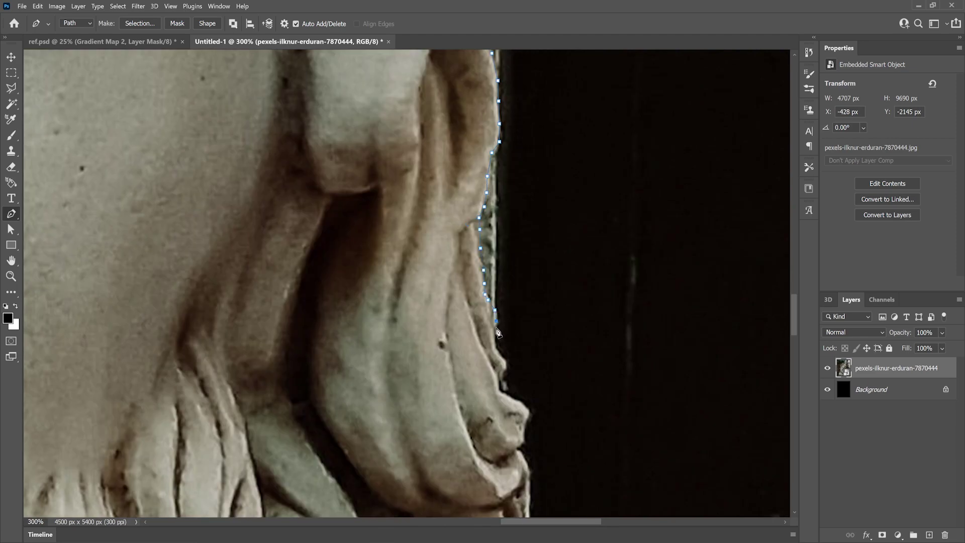
{"action": "scroll", "coordinate": [525, 452], "scroll_direction": "down", "scroll_amount": 4}
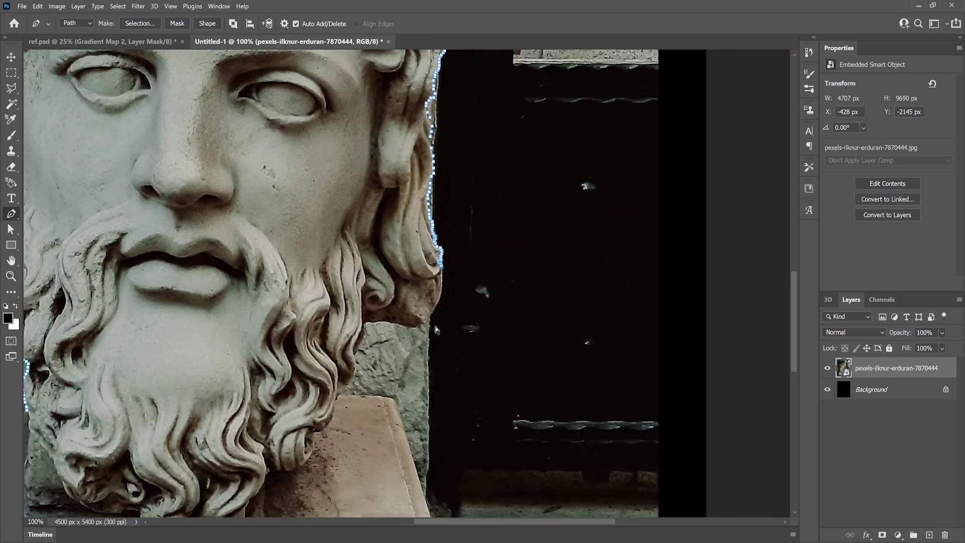
{"action": "scroll", "coordinate": [436, 329], "scroll_direction": "down", "scroll_amount": 5}
{"action": "scroll", "coordinate": [482, 251], "scroll_direction": "up", "scroll_amount": 6}
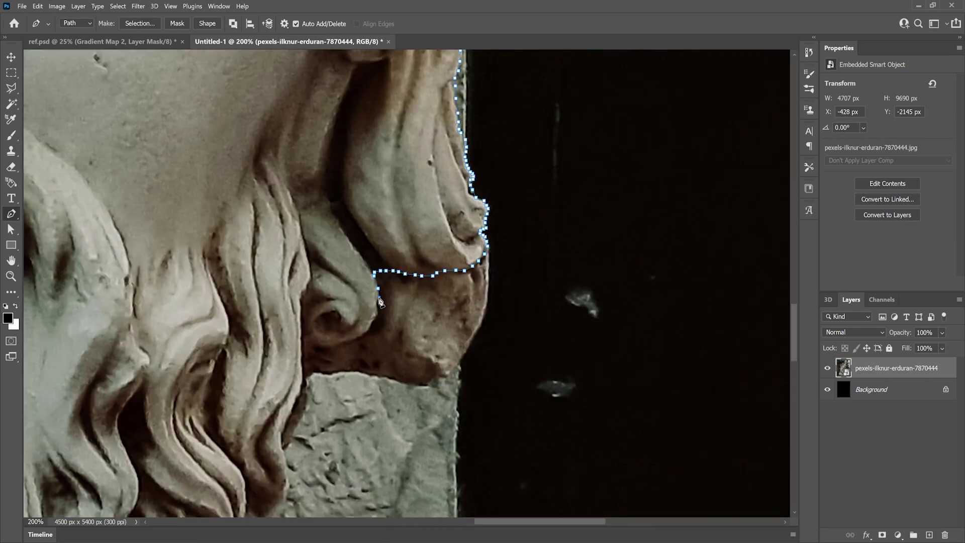
- Trace the path around the small right curl and down the right edge of the beard
{"action": "scroll", "coordinate": [322, 332], "scroll_direction": "down", "scroll_amount": 1}
{"action": "scroll", "coordinate": [288, 350], "scroll_direction": "down", "scroll_amount": 4}
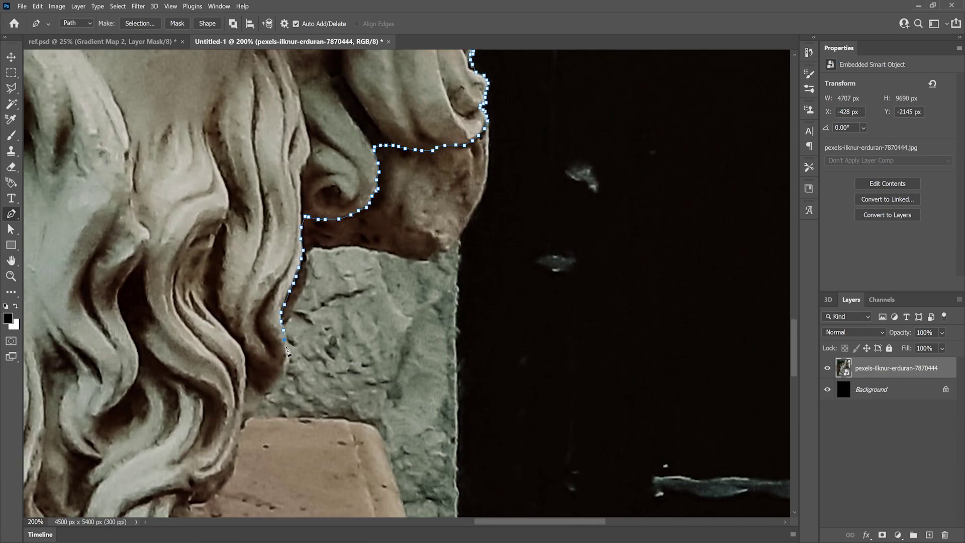
{"action": "scroll", "coordinate": [274, 392], "scroll_direction": "down", "scroll_amount": 4}
{"action": "scroll", "coordinate": [197, 399], "scroll_direction": "down", "scroll_amount": 1}
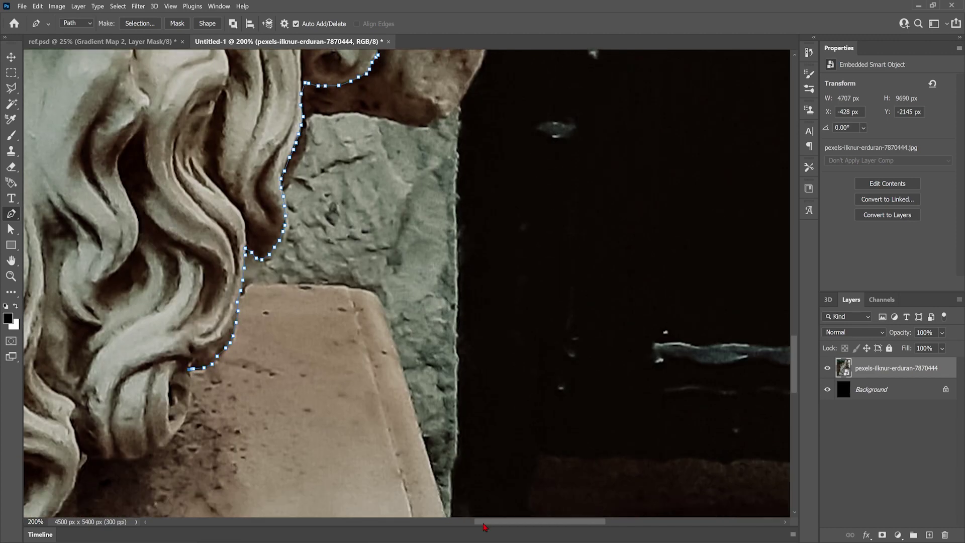
- Outline the lower-right beard curls where they rest on the pedestal
{"action": "left_click_drag", "start_coordinate": [483, 523], "coordinate": [424, 522]}
{"action": "scroll", "coordinate": [537, 294], "scroll_direction": "down", "scroll_amount": 3}
{"action": "left_click", "coordinate": [533, 332]}
{"action": "left_click", "coordinate": [516, 362]}
{"action": "left_click", "coordinate": [479, 378]}
{"action": "left_click", "coordinate": [448, 376]}
{"action": "scroll", "coordinate": [433, 376], "scroll_direction": "down", "scroll_amount": 4}
{"action": "left_click", "coordinate": [405, 335]}
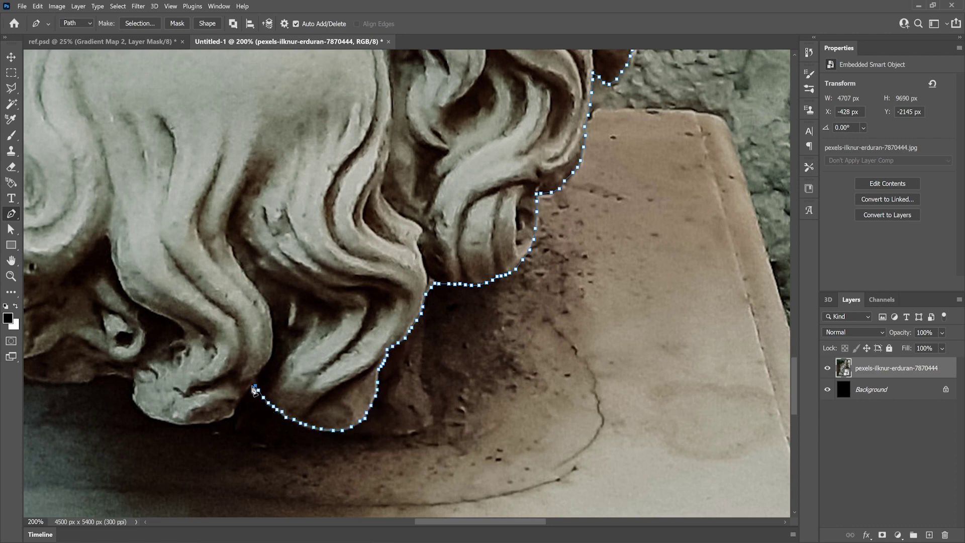
- Trace the path leftward along the bottom of the beard to its lower-left curls
{"action": "scroll", "coordinate": [254, 389], "scroll_direction": "left", "scroll_amount": 10}
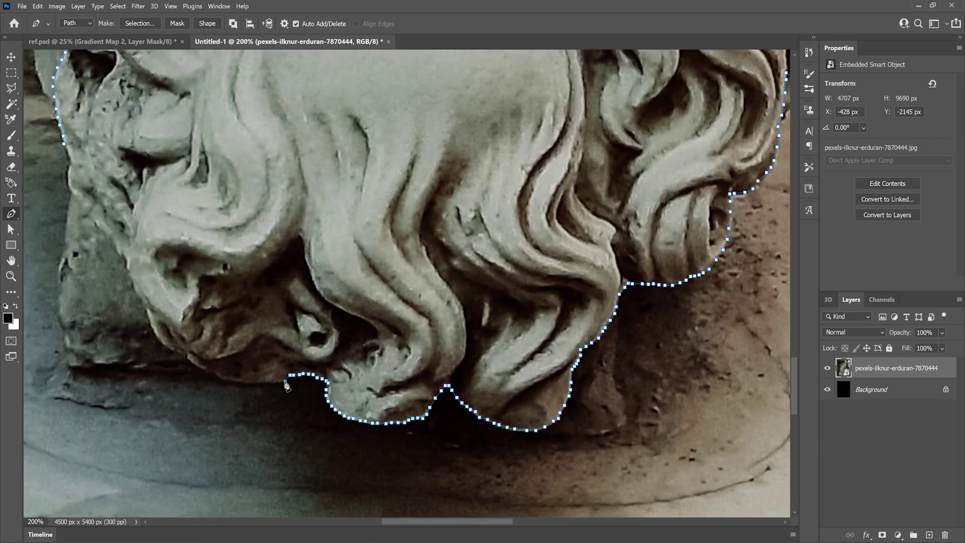
{"action": "left_click", "coordinate": [270, 384]}
{"action": "left_click", "coordinate": [243, 382]}
{"action": "left_click", "coordinate": [223, 377]}
{"action": "left_click", "coordinate": [209, 372]}
{"action": "left_click", "coordinate": [188, 360]}
{"action": "left_click", "coordinate": [168, 349]}
{"action": "scroll", "coordinate": [170, 348], "scroll_direction": "down", "scroll_amount": 3}
{"action": "scroll", "coordinate": [91, 314], "scroll_direction": "up", "scroll_amount": 3}
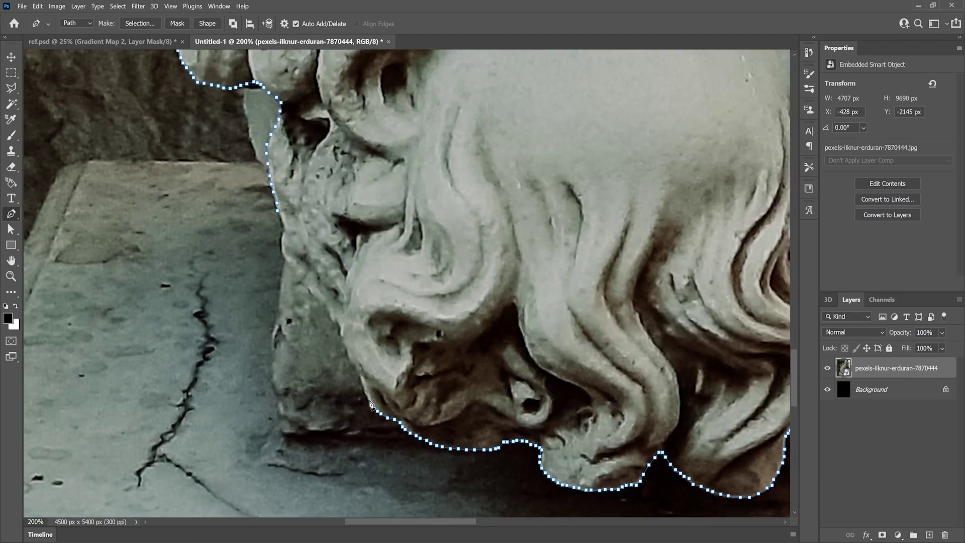
- Trace the path up the lower-left beard edge and close it at its starting anchor point
{"action": "left_click", "coordinate": [365, 394]}
{"action": "left_click", "coordinate": [354, 366]}
{"action": "left_click", "coordinate": [342, 337]}
{"action": "left_click", "coordinate": [331, 314]}
{"action": "key", "text": "ctrl+minus"}
{"action": "key", "text": "ctrl+minus"}
{"action": "key", "text": "ctrl+plus"}
{"action": "key", "text": "ctrl+plus"}
{"action": "left_click", "coordinate": [315, 290]}
{"action": "left_click", "coordinate": [299, 270]}
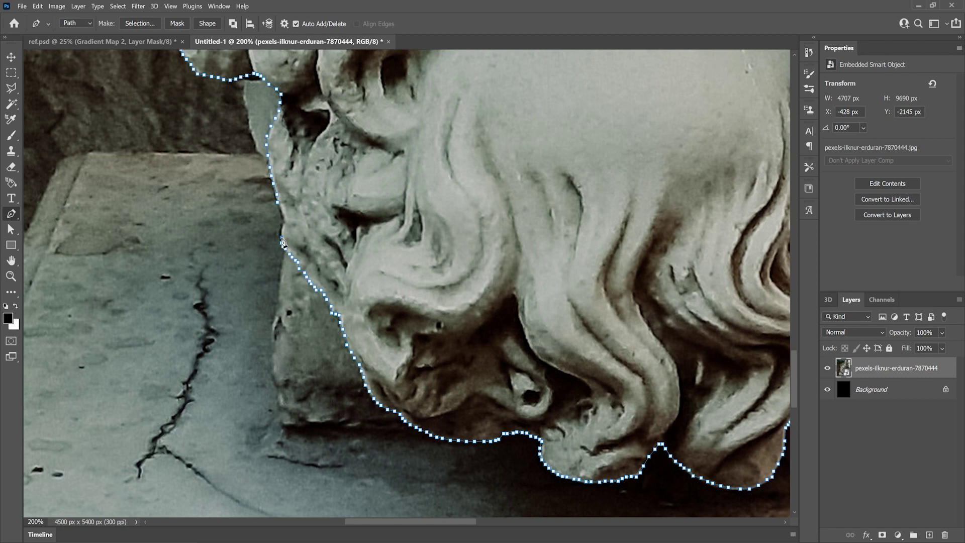
{"action": "left_click", "coordinate": [280, 207]}
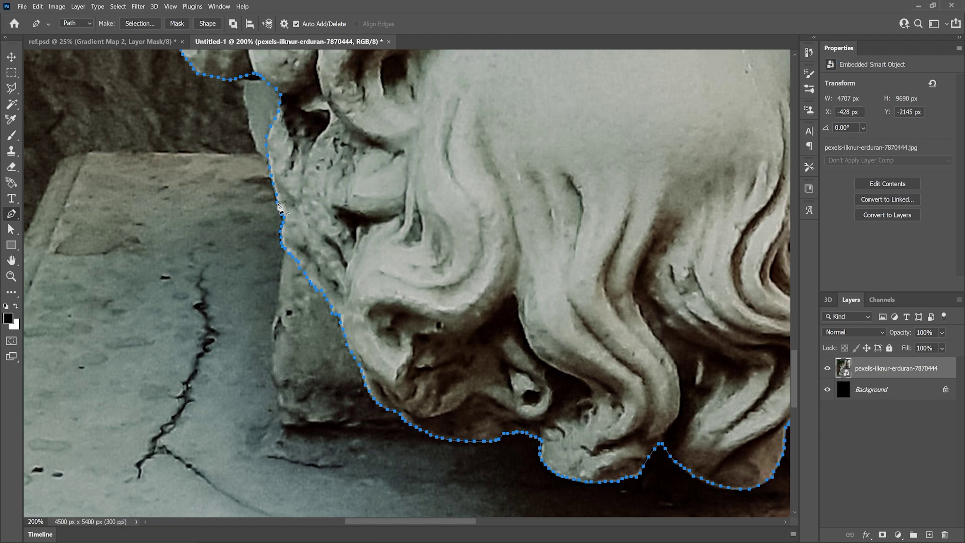
- Convert the closed head path into a new anti-aliased selection with a 0-pixel feather radius
{"action": "right_click", "coordinate": [576, 409]}
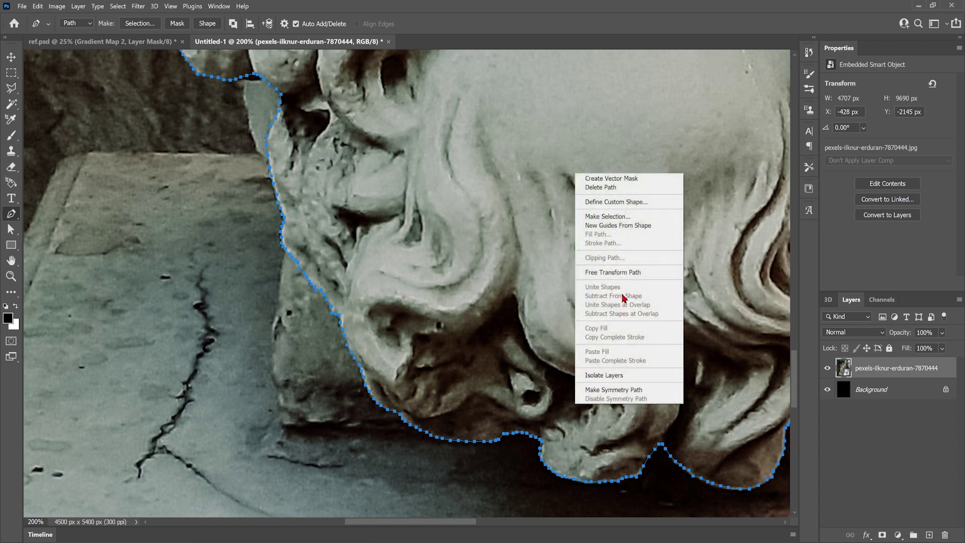
{"action": "left_click", "coordinate": [607, 217]}
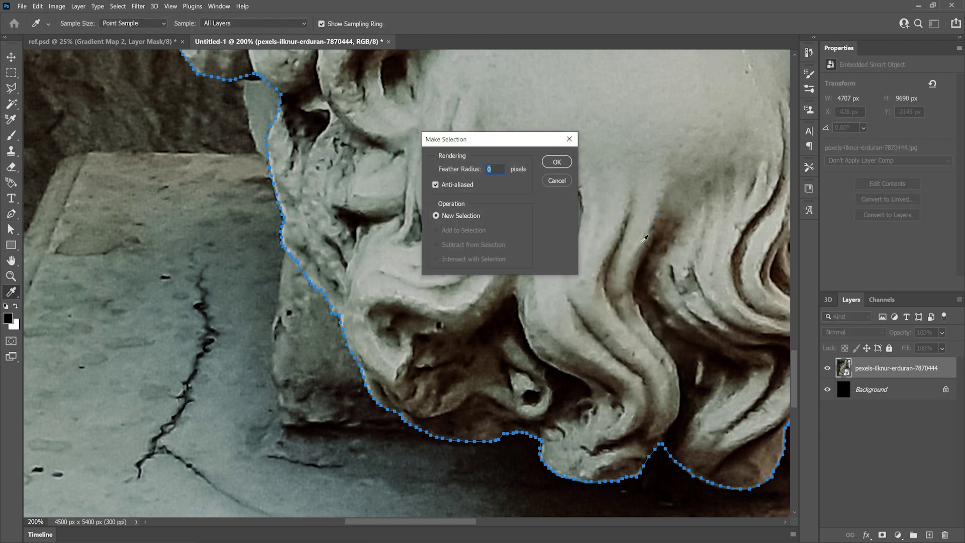
{"action": "left_click", "coordinate": [554, 164]}
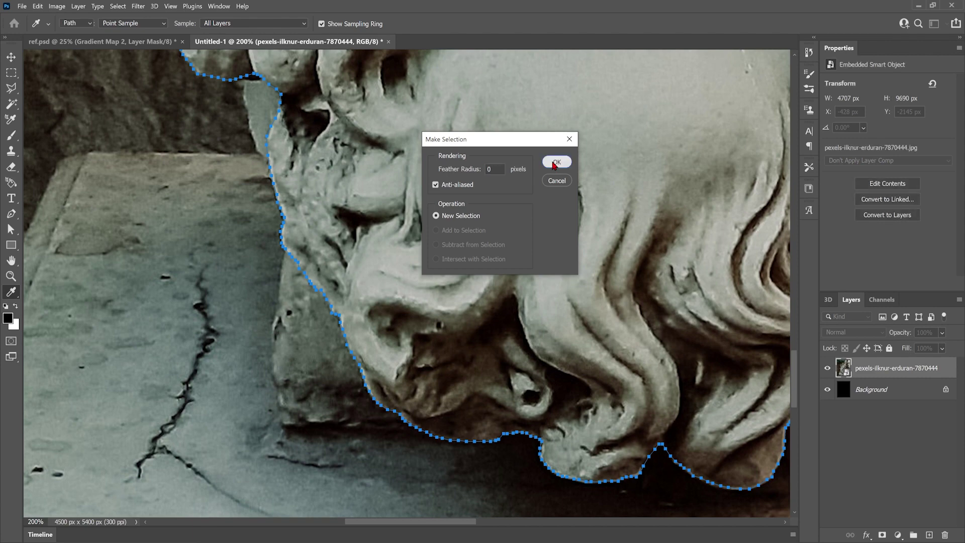
{"action": "scroll", "coordinate": [552, 170], "scroll_direction": "down", "scroll_amount": 4}
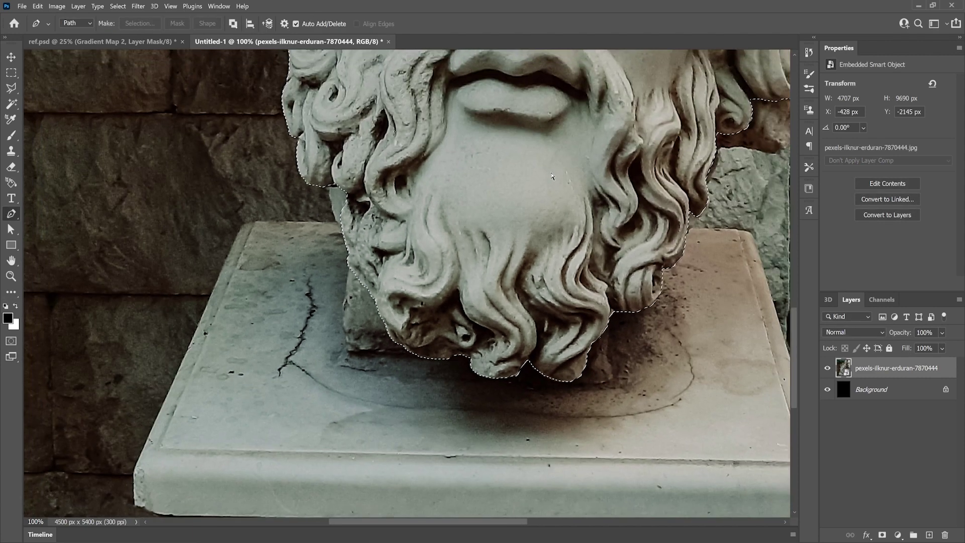
{"action": "scroll", "coordinate": [584, 256], "scroll_direction": "down", "scroll_amount": 1}
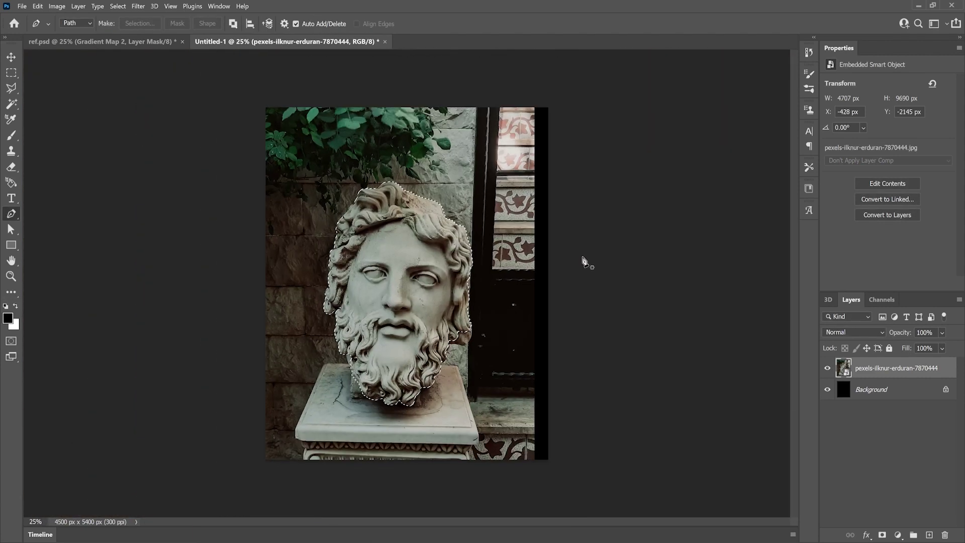
- Mask the statue photo to the head selection and shift the cutout slightly toward the right side of the canvas
{"action": "left_click", "coordinate": [882, 536]}
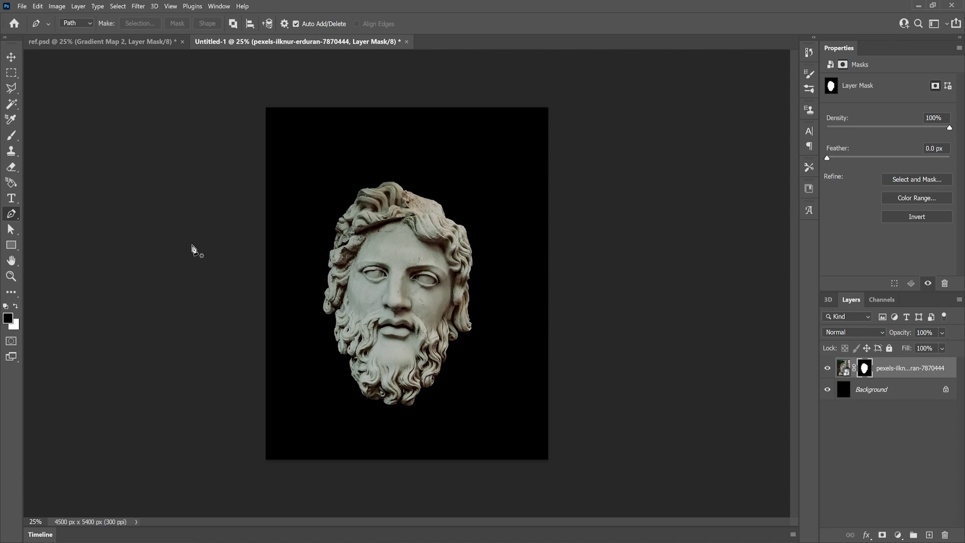
{"action": "left_click", "coordinate": [11, 57]}
{"action": "left_click_drag", "start_coordinate": [415, 276], "coordinate": [424, 273]}
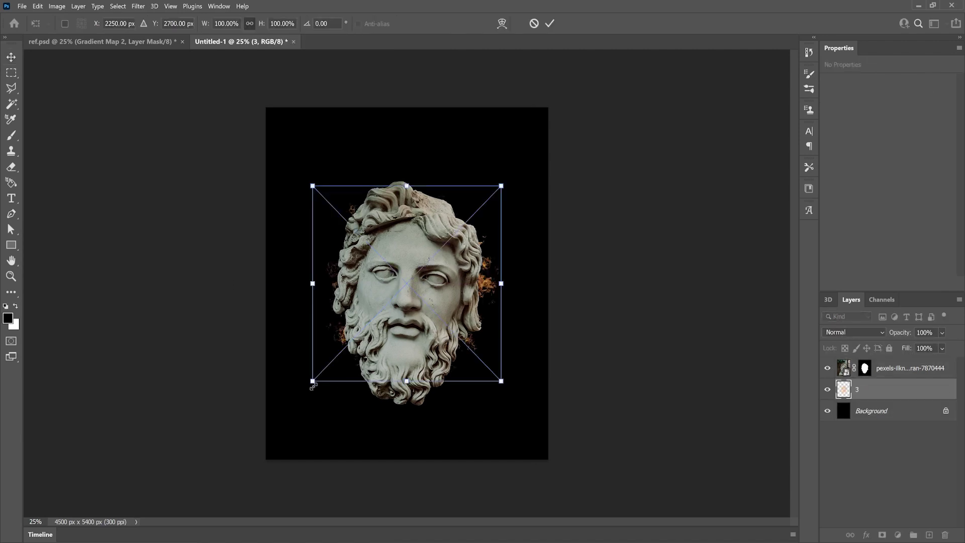
- Scale the placed 3.png splatter to about 3916 × 3877 px and position it centered behind the head
{"action": "left_click_drag", "start_coordinate": [312, 383], "coordinate": [241, 448]}
{"action": "left_click_drag", "start_coordinate": [349, 411], "coordinate": [376, 383]}
{"action": "key", "text": "Return"}
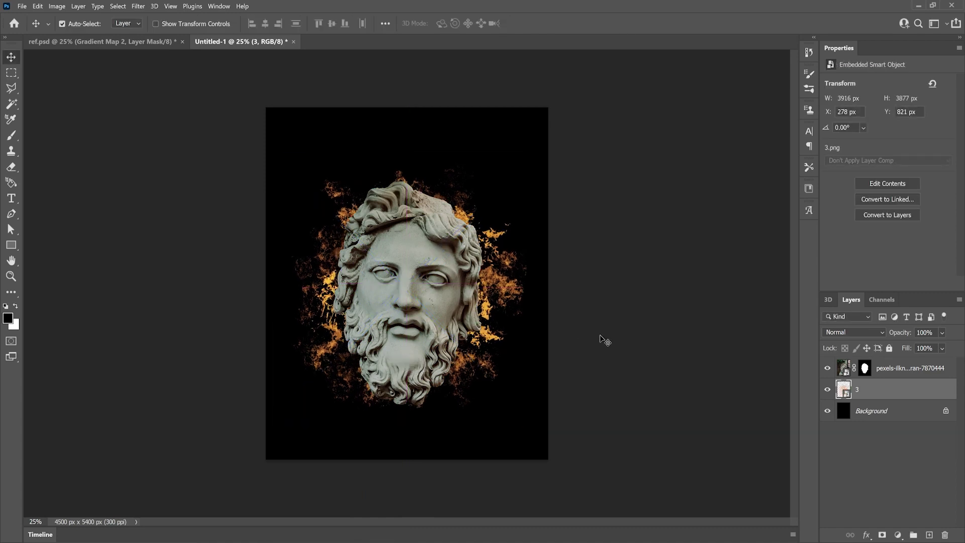
- Add a Gradient Map clipped to splatter layer 3, using the Blue_13 preset from the Blues group
{"action": "left_click", "coordinate": [897, 534]}
{"action": "left_click", "coordinate": [904, 523]}
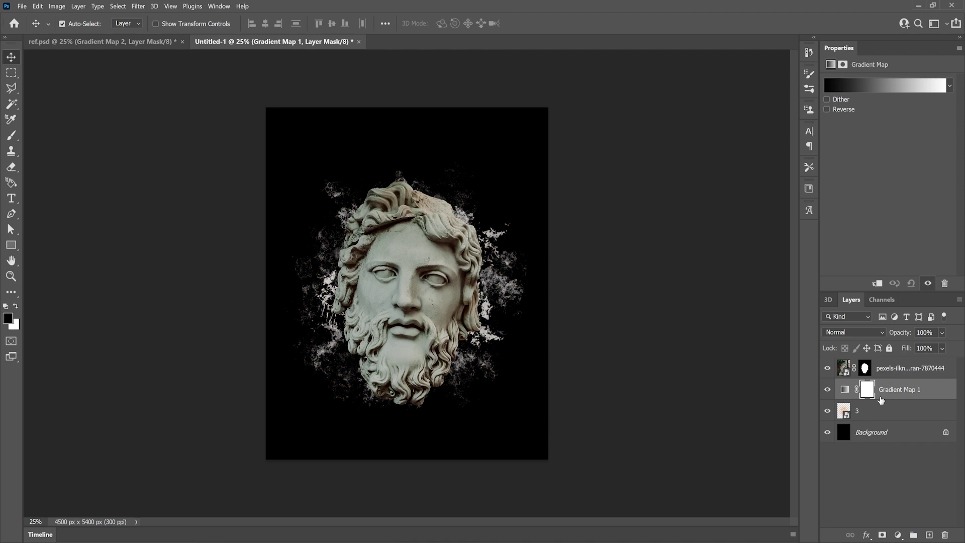
{"action": "left_click", "coordinate": [894, 400], "text": "alt"}
{"action": "left_click", "coordinate": [856, 86]}
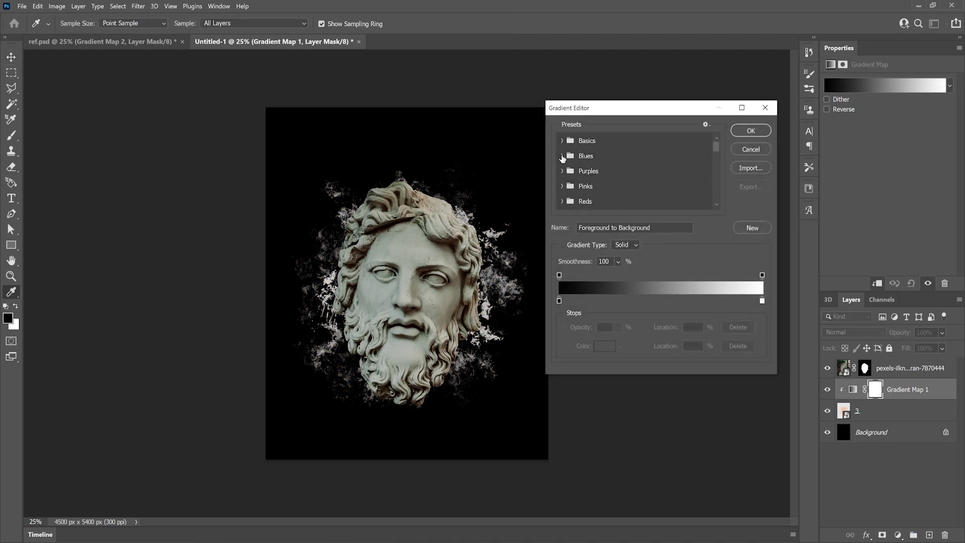
{"action": "left_click", "coordinate": [562, 157]}
{"action": "left_click", "coordinate": [637, 188]}
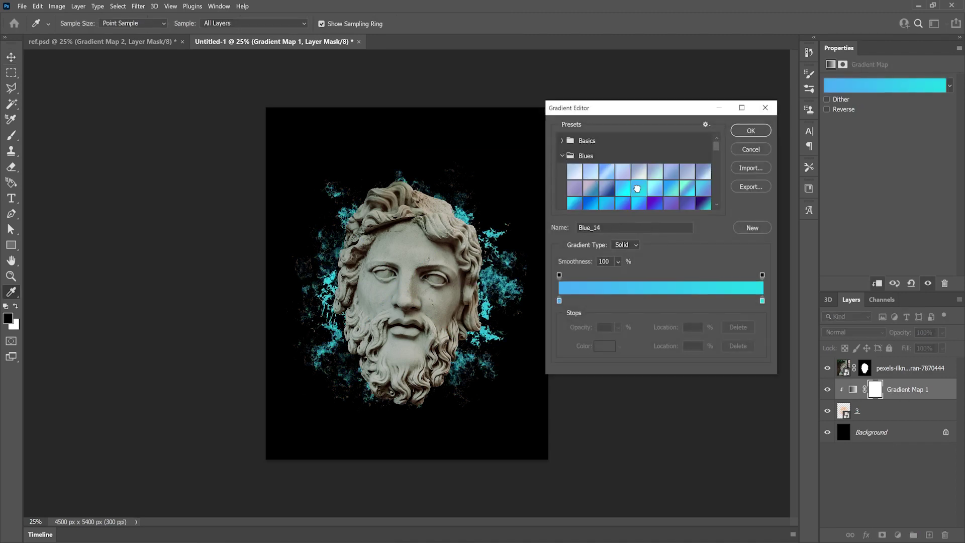
{"action": "left_click", "coordinate": [623, 190]}
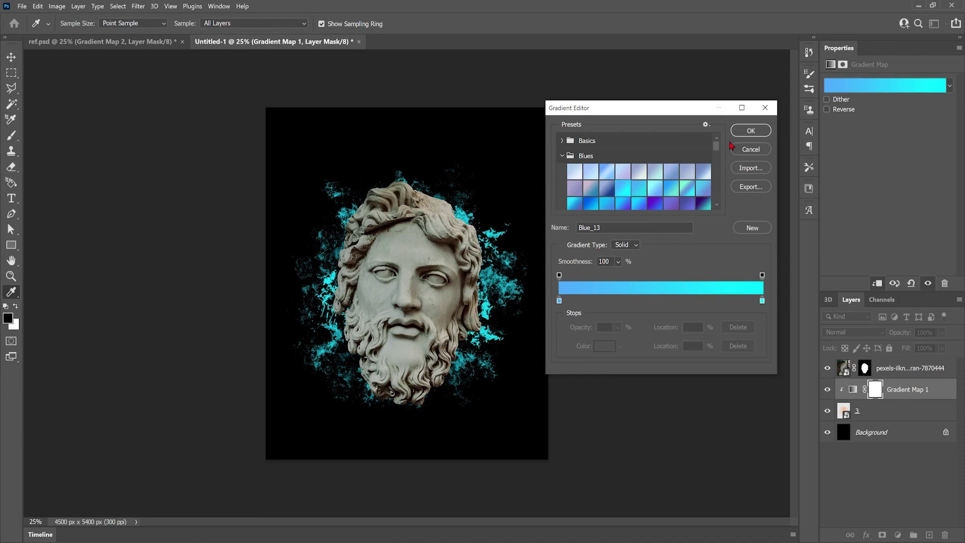
{"action": "left_click", "coordinate": [749, 132]}
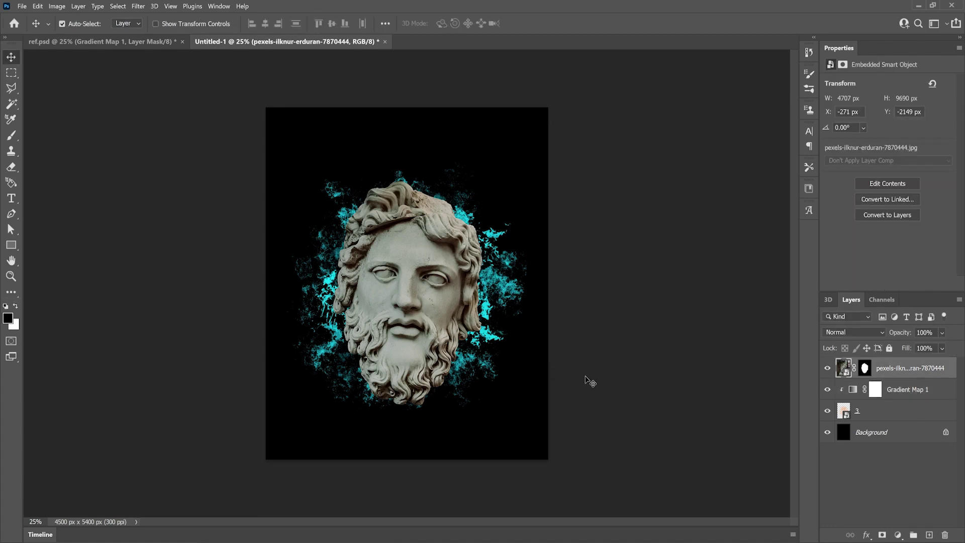
- Convert the masked head to a smart object and set Torn Edges Image Balance to 16 for it in the Filter Gallery
{"action": "right_click", "coordinate": [900, 381]}
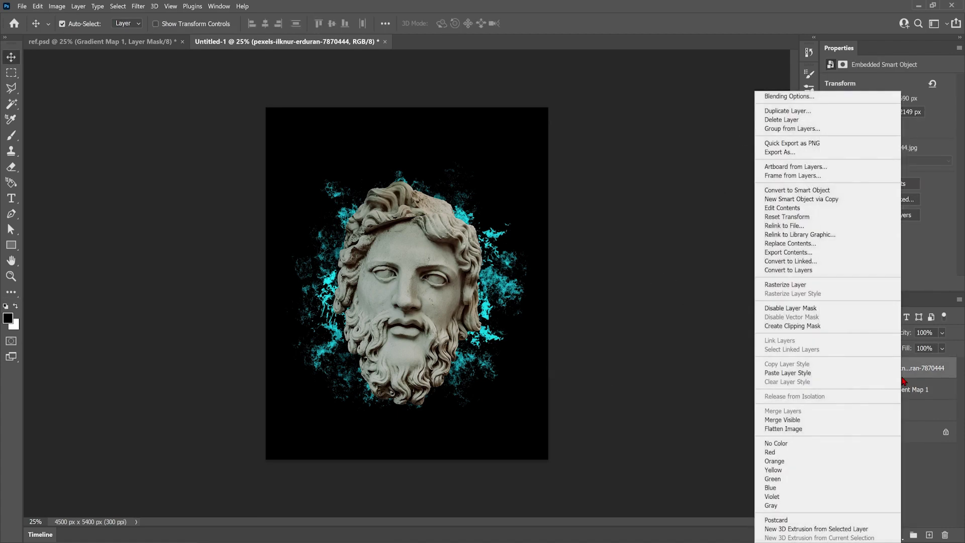
{"action": "left_click", "coordinate": [800, 191]}
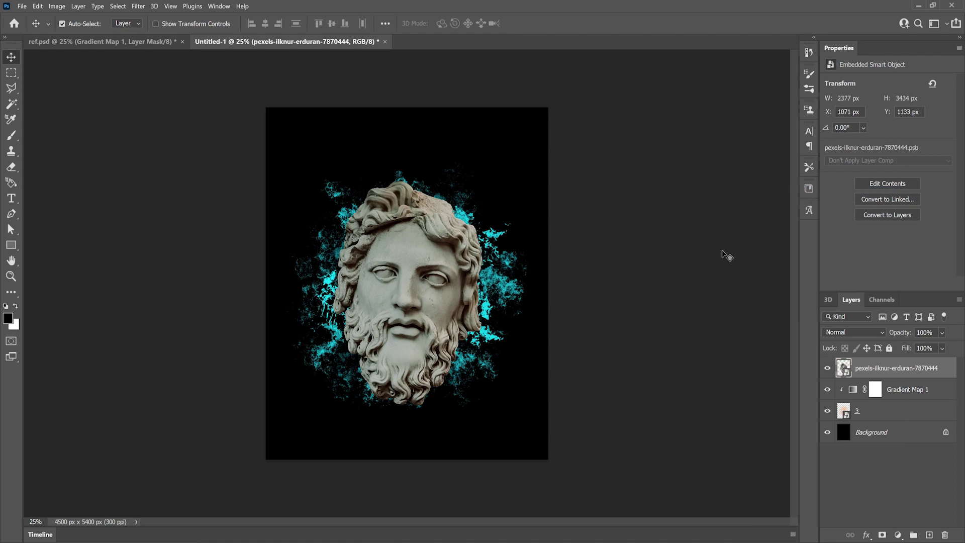
{"action": "left_click", "coordinate": [121, 6]}
{"action": "mouse_move", "coordinate": [134, 6]}
{"action": "left_click", "coordinate": [161, 55]}
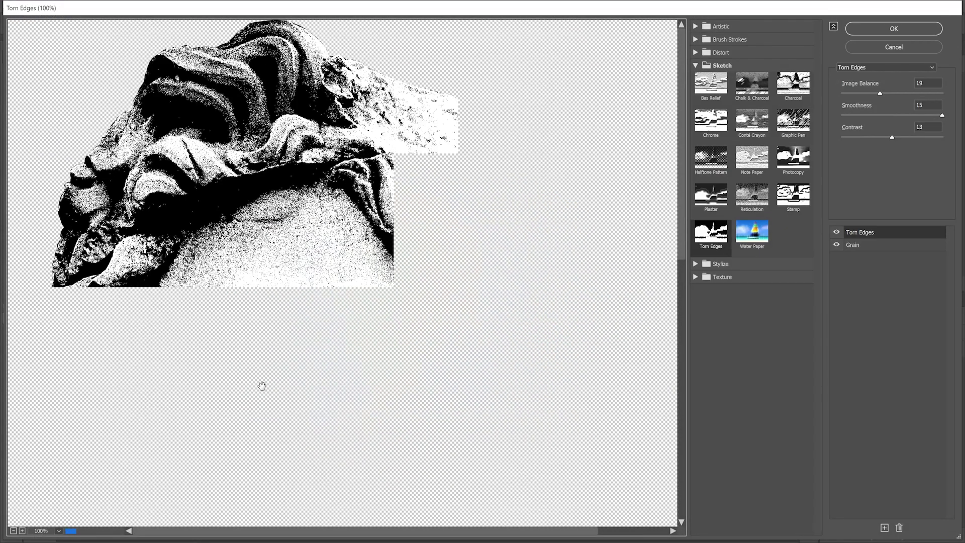
{"action": "left_click", "coordinate": [13, 530]}
{"action": "left_click", "coordinate": [13, 530]}
{"action": "left_click", "coordinate": [13, 531]}
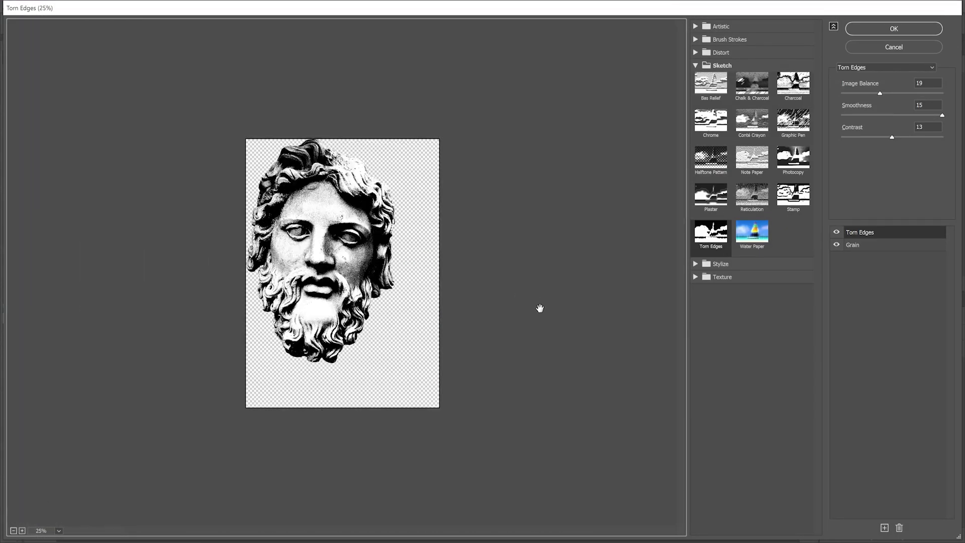
{"action": "left_click", "coordinate": [876, 93]}
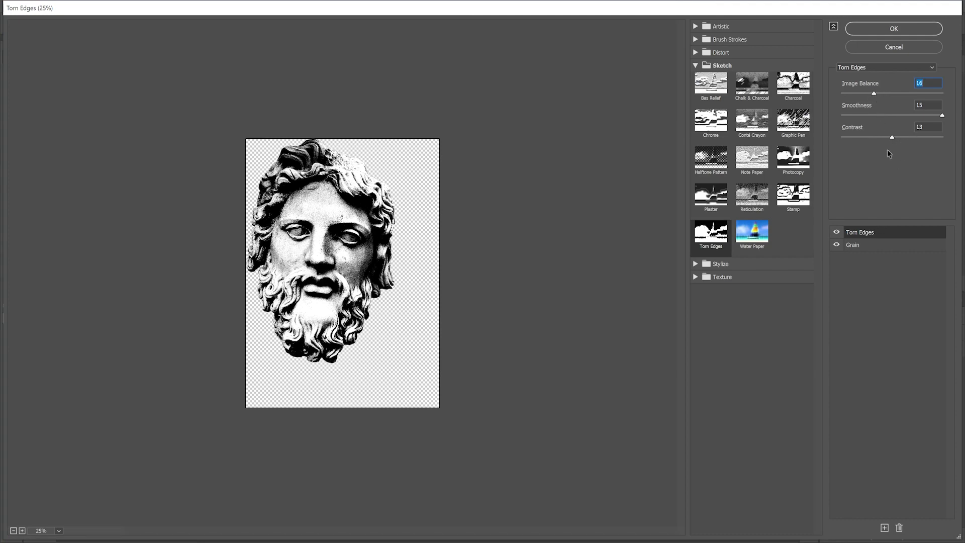
- Set the Grain effect's Intensity to 46 and Contrast to 55
{"action": "left_click", "coordinate": [854, 245]}
{"action": "left_click", "coordinate": [887, 94]}
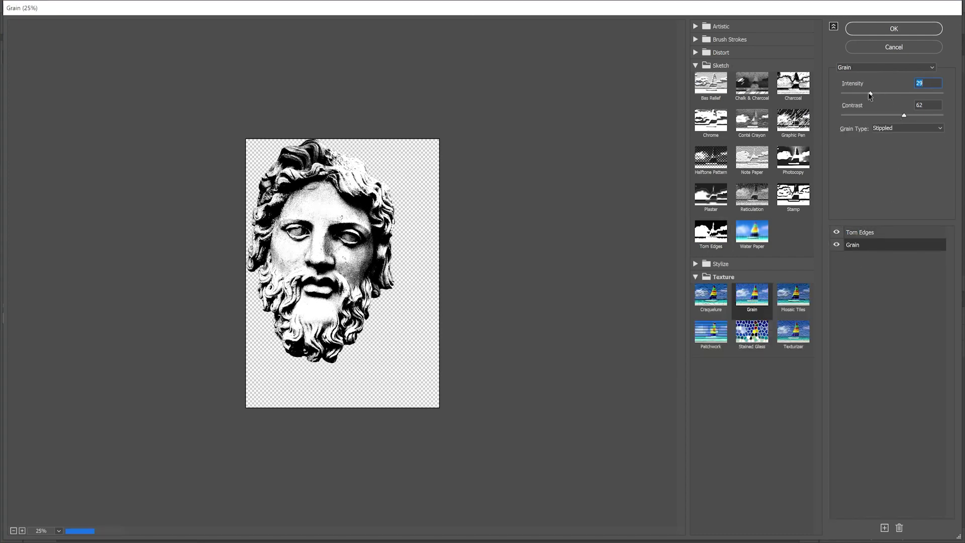
{"action": "left_click_drag", "start_coordinate": [886, 94], "coordinate": [896, 117]}
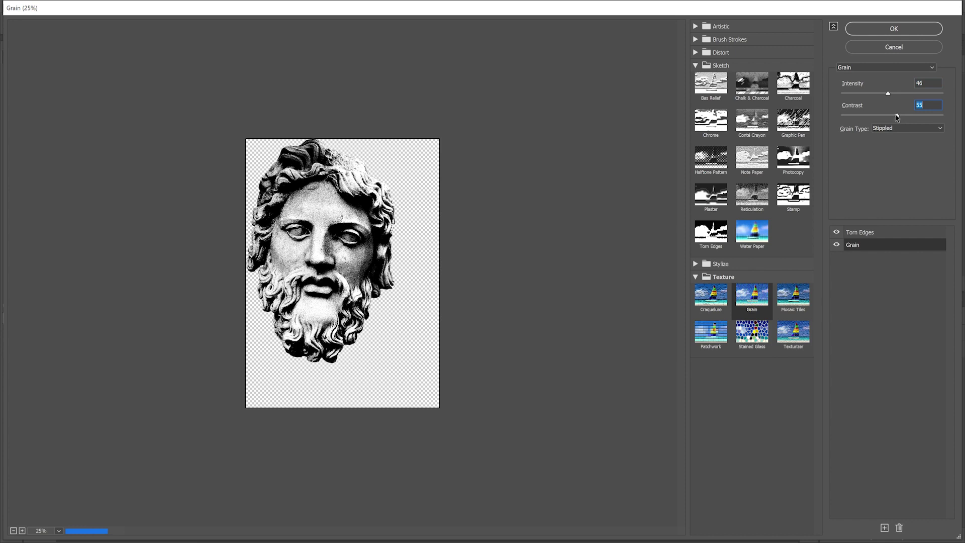
- Set the Torn Edges Image Balance to 14 and apply the filter stack to the head
{"action": "left_click", "coordinate": [859, 232]}
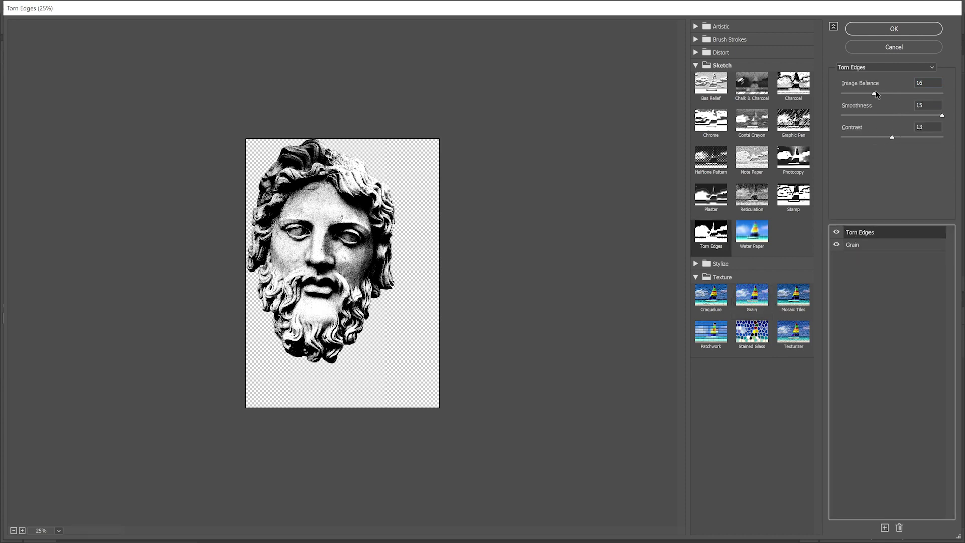
{"action": "left_click_drag", "start_coordinate": [875, 94], "coordinate": [871, 95]}
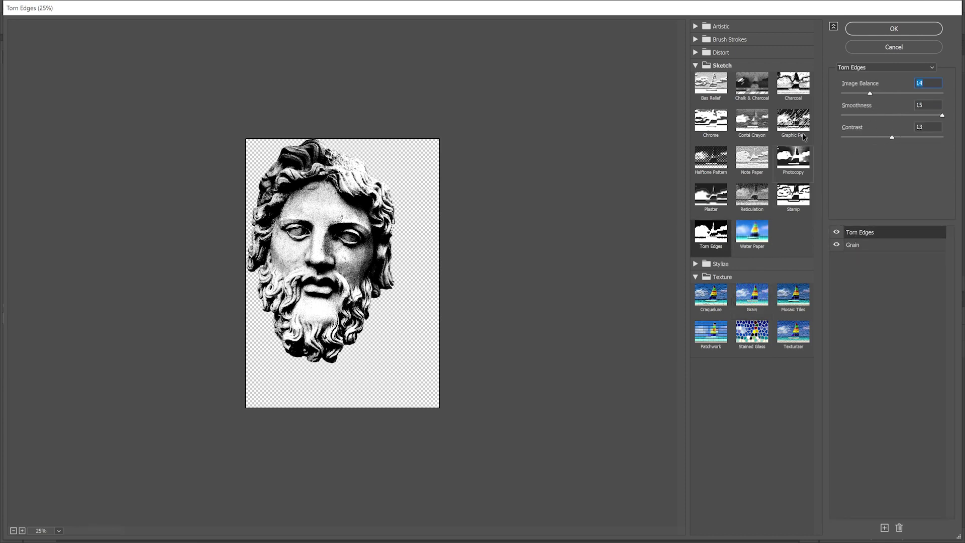
{"action": "left_click", "coordinate": [879, 29]}
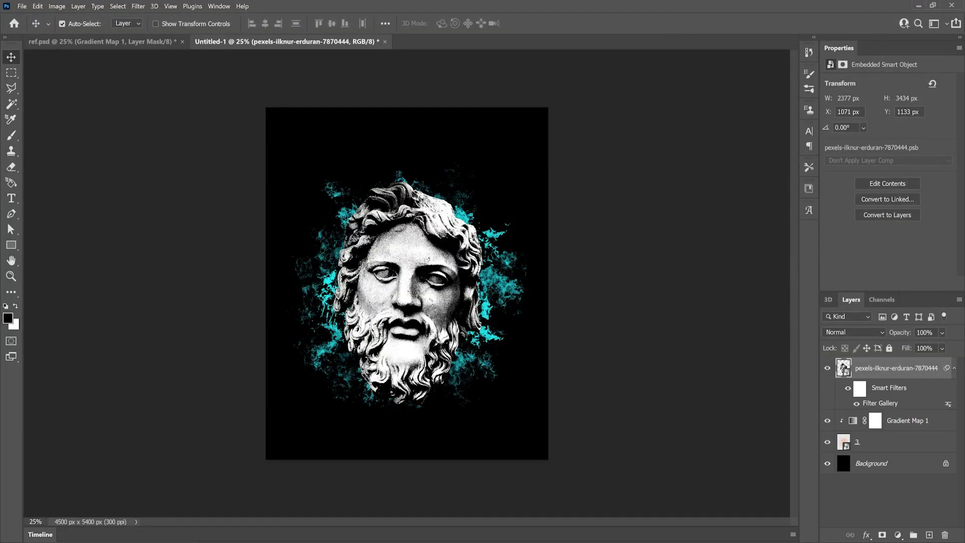
- Add a Levels adjustment clipped to the head with input levels 30, 1.08 and 244
{"action": "left_click", "coordinate": [898, 536]}
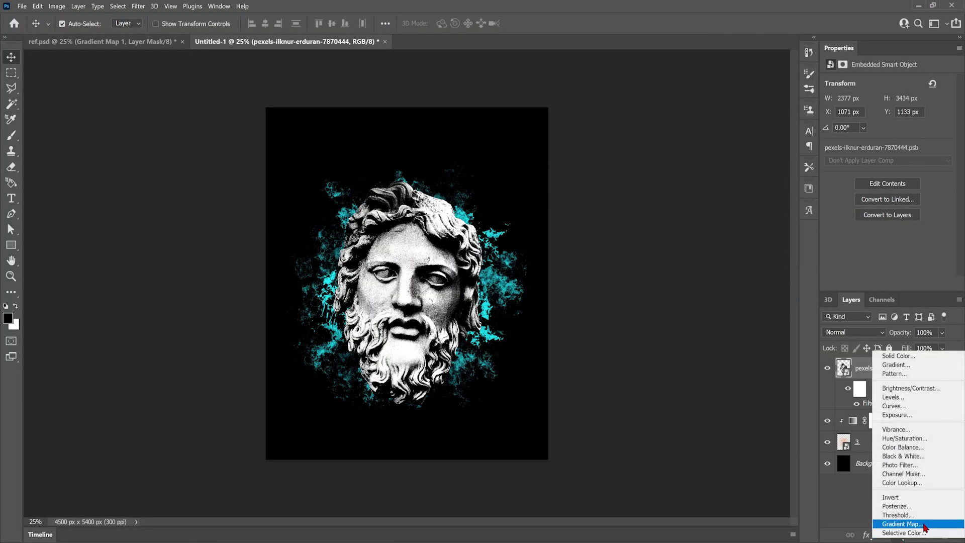
{"action": "left_click", "coordinate": [897, 397]}
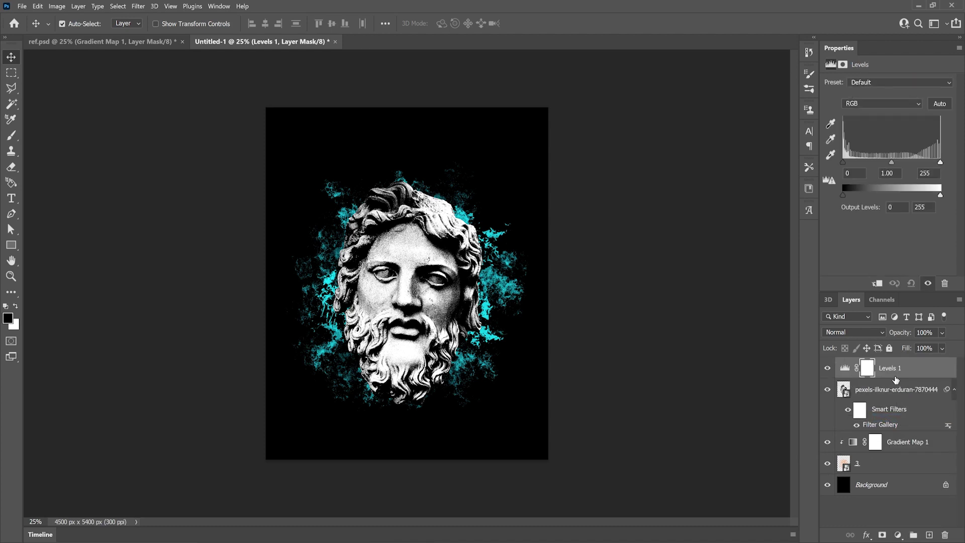
{"action": "left_click", "coordinate": [894, 284]}
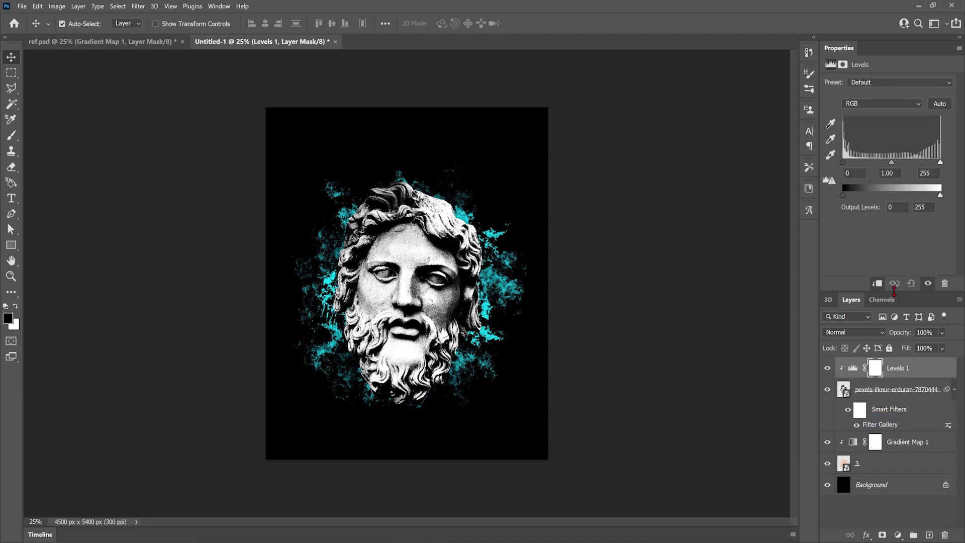
{"action": "left_click_drag", "start_coordinate": [845, 163], "coordinate": [940, 168]}
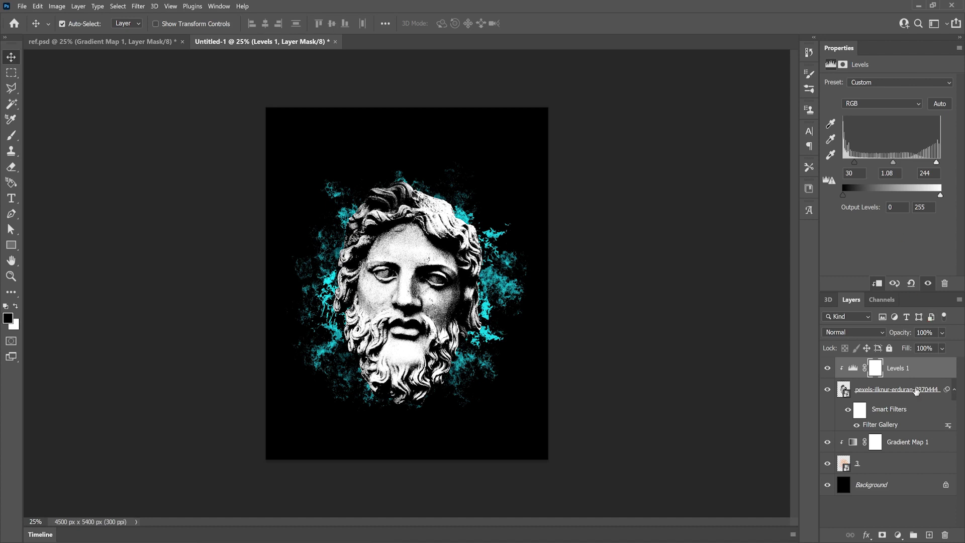
- Create a new empty layer above the Levels adjustment and clip it to the head for brush painting
{"action": "key", "text": "b"}
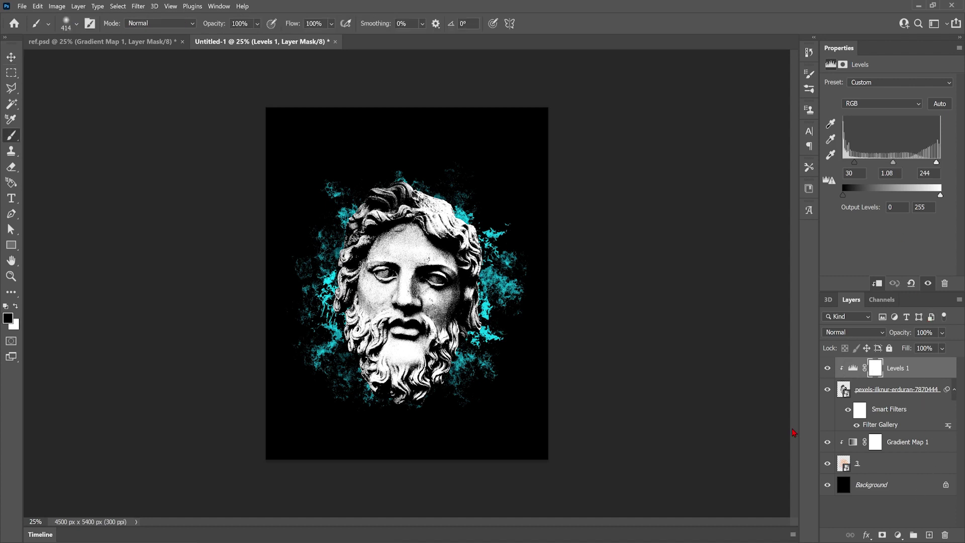
{"action": "left_click", "coordinate": [929, 536]}
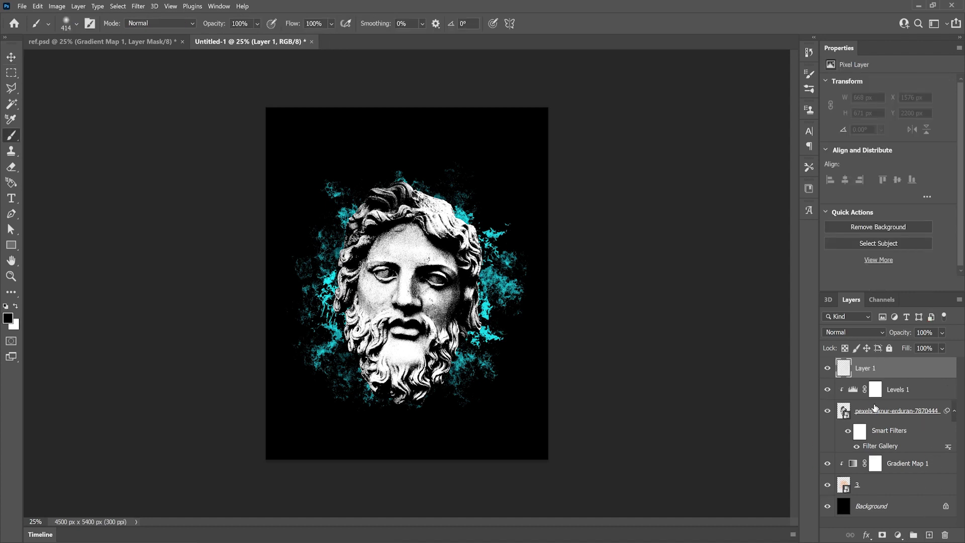
{"action": "left_click", "coordinate": [899, 375], "text": "alt"}
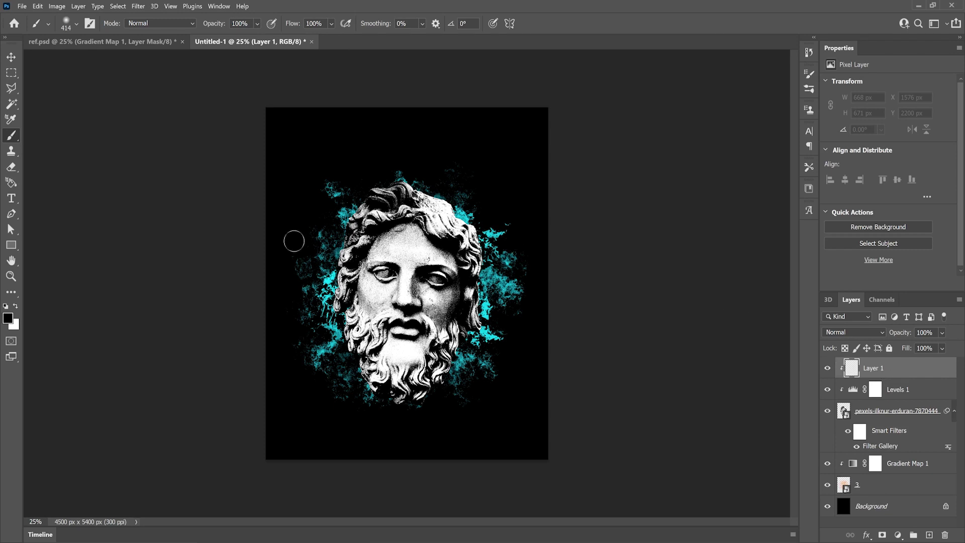
- Paint a white glow over the statue's eye on the image's left with a Soft Round brush at 414 px and 600 px
{"action": "left_click", "coordinate": [16, 306]}
{"action": "left_click", "coordinate": [71, 32]}
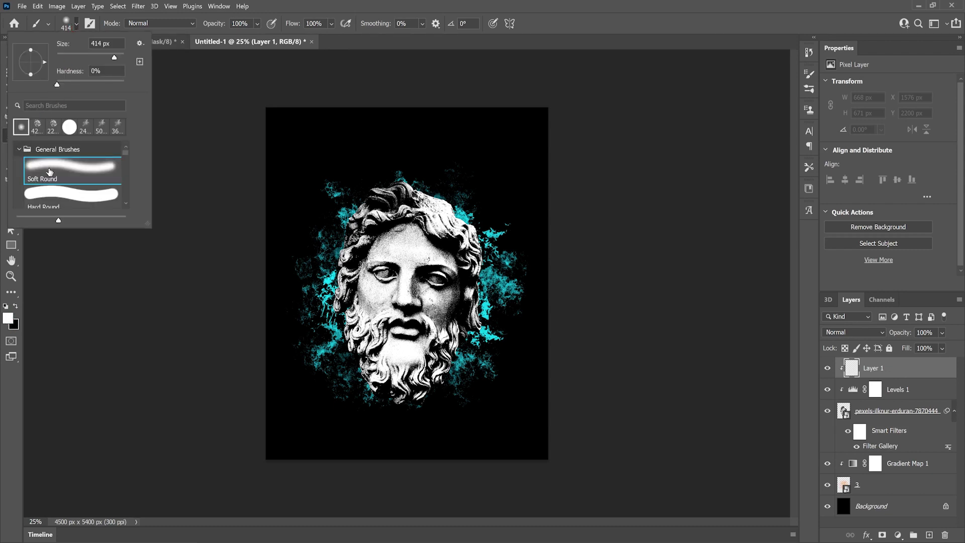
{"action": "left_click", "coordinate": [163, 303]}
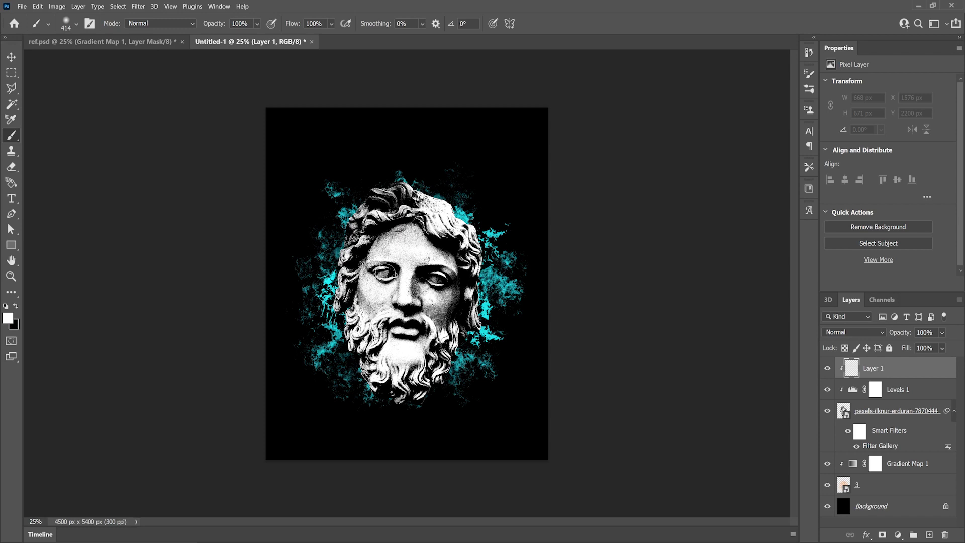
{"action": "left_click", "coordinate": [384, 273]}
{"action": "left_click", "coordinate": [385, 273]}
{"action": "left_click", "coordinate": [385, 273]}
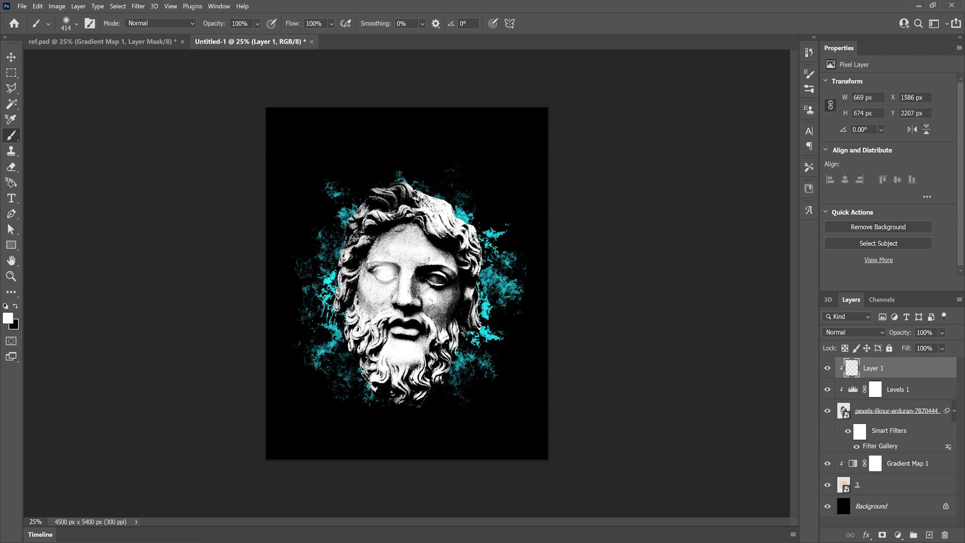
{"action": "left_click", "coordinate": [382, 273]}
{"action": "key", "text": "bracketright"}
{"action": "key", "text": "bracketright"}
{"action": "left_click", "coordinate": [382, 274]}
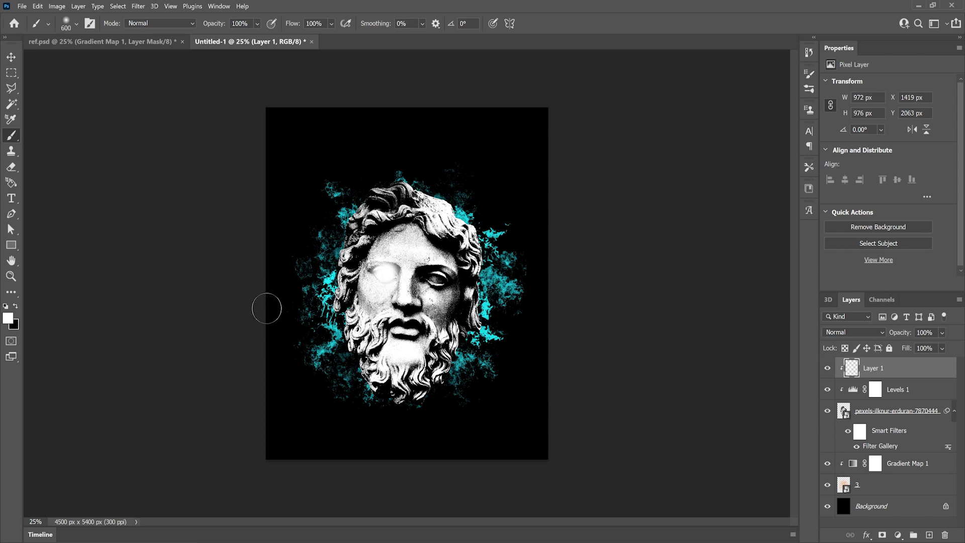
{"action": "left_click", "coordinate": [382, 272]}
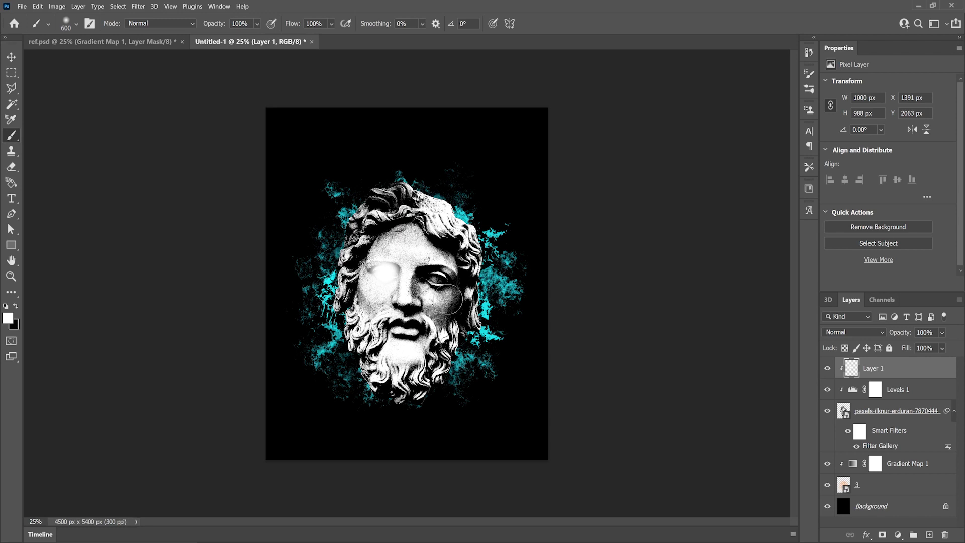
- Paint a matching soft white glow over the eye on the image's right with the 600 px brush
{"action": "left_click", "coordinate": [436, 279]}
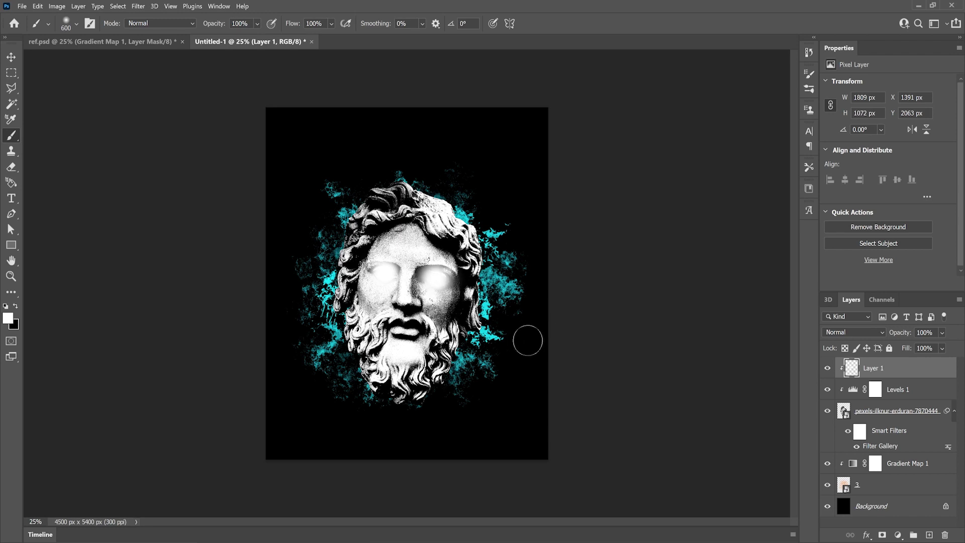
{"action": "left_click", "coordinate": [437, 280]}
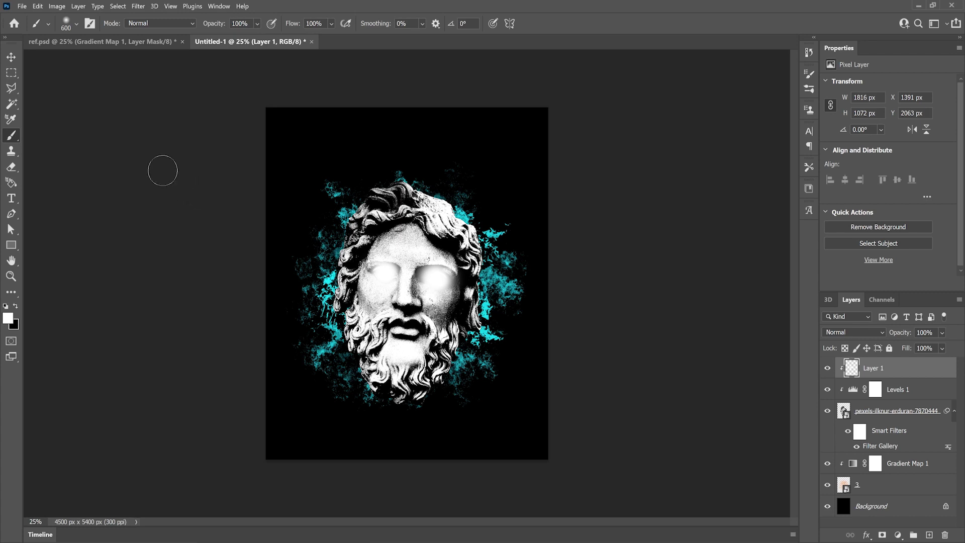
{"action": "key", "text": "ctrl+z"}
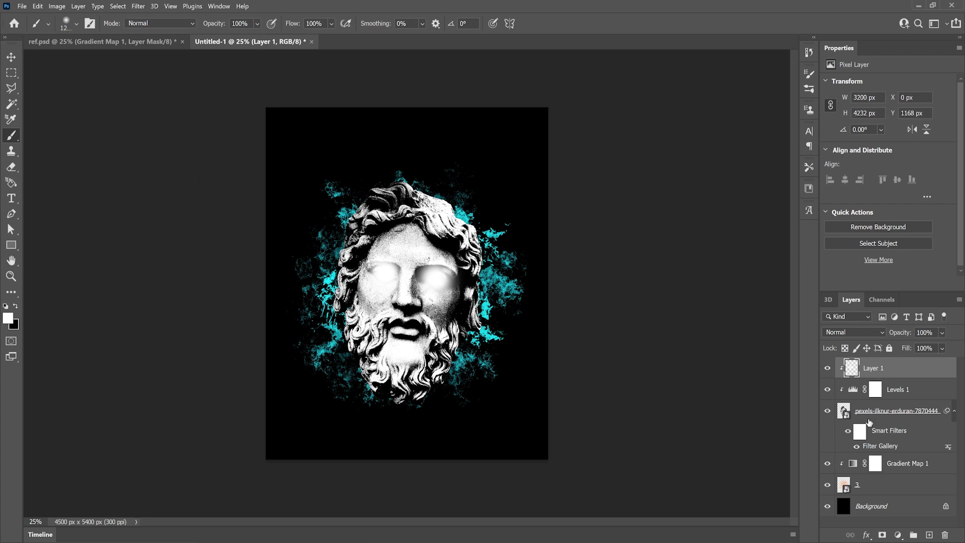
- Add an empty layer above the Levels adjustment, naming it GRUNGE and the painted eye layer EYE GLOW
{"action": "left_click", "coordinate": [920, 394]}
{"action": "left_click", "coordinate": [929, 536]}
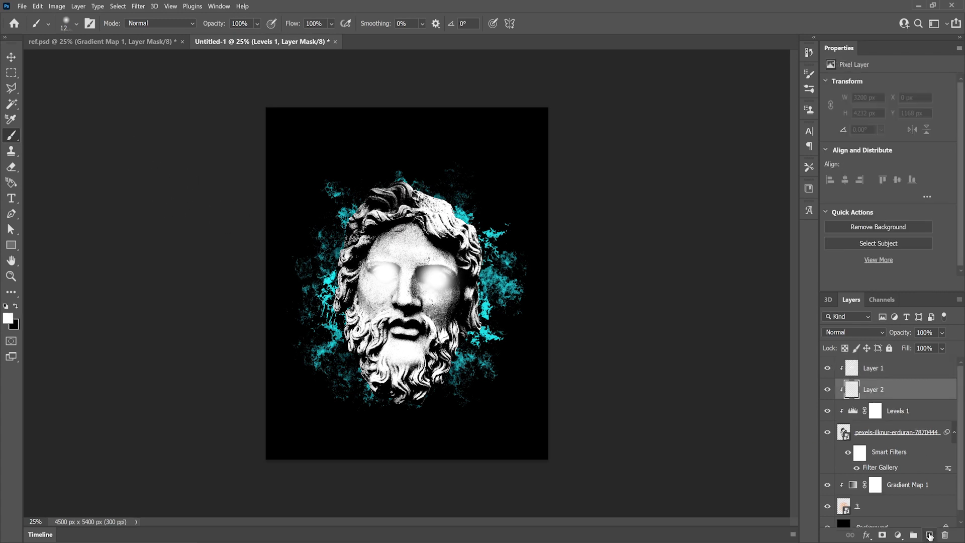
{"action": "double_click", "coordinate": [874, 370]}
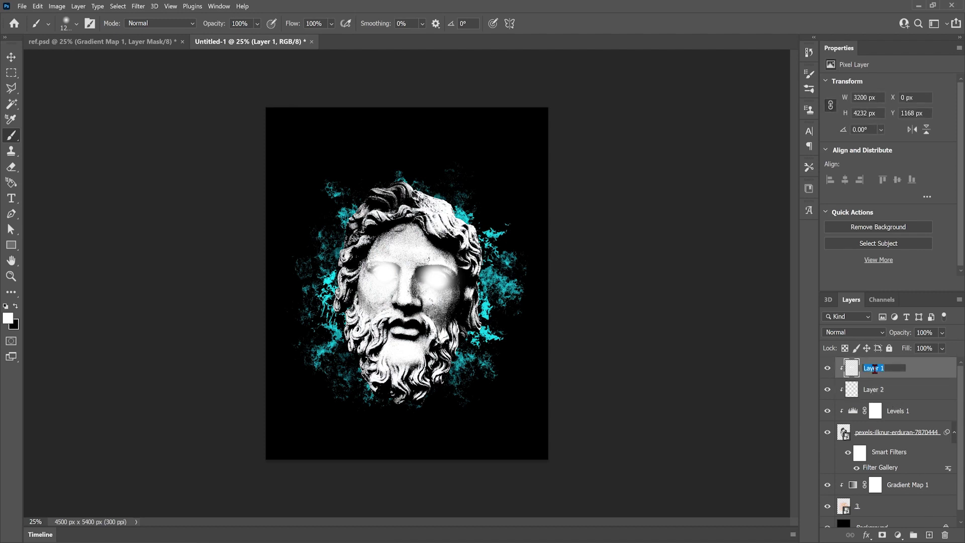
{"action": "type", "text": "EYE GLOW"}
{"action": "key", "text": "Return"}
{"action": "double_click", "coordinate": [872, 390]}
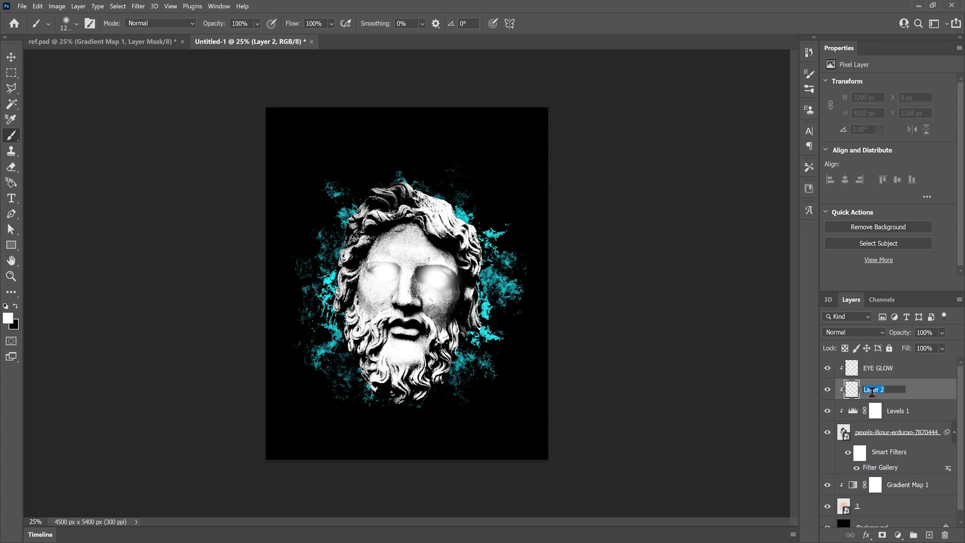
{"action": "type", "text": "GRUNGE"}
{"action": "key", "text": "Return"}
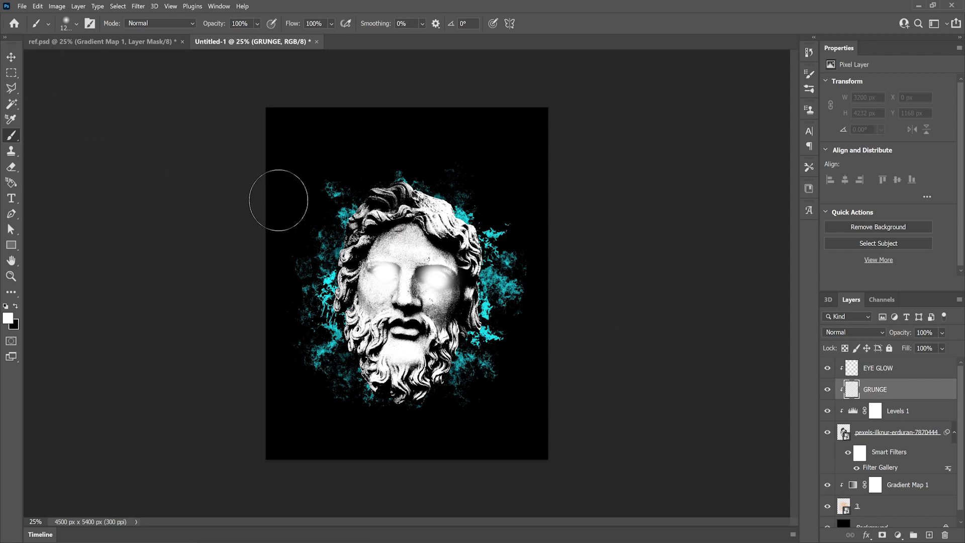
- Choose the textured grunge brush preset 08 for painting on the GRUNGE layer
{"action": "left_click", "coordinate": [76, 24]}
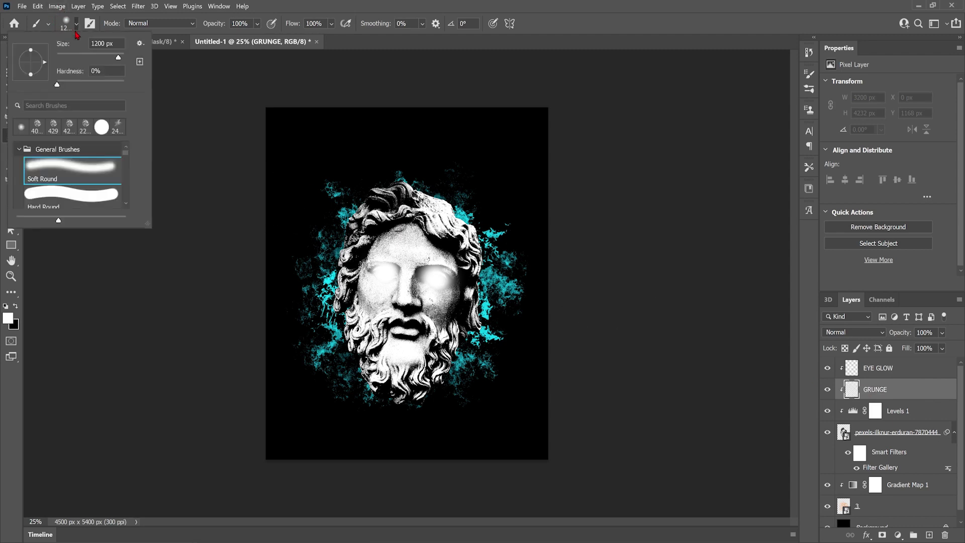
{"action": "left_click", "coordinate": [20, 150]}
{"action": "scroll", "coordinate": [73, 174], "scroll_direction": "down", "scroll_amount": 10}
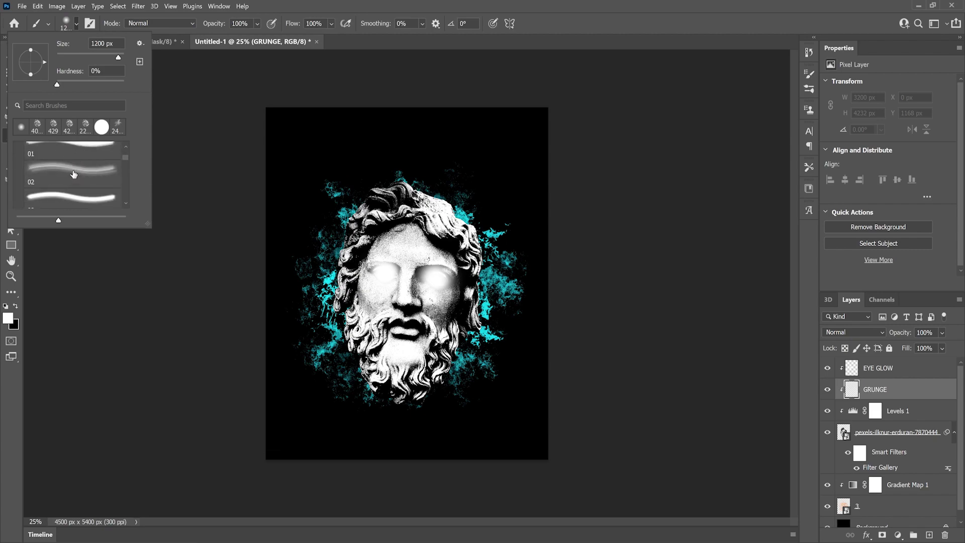
{"action": "scroll", "coordinate": [74, 174], "scroll_direction": "down", "scroll_amount": 3}
{"action": "left_click", "coordinate": [75, 178]}
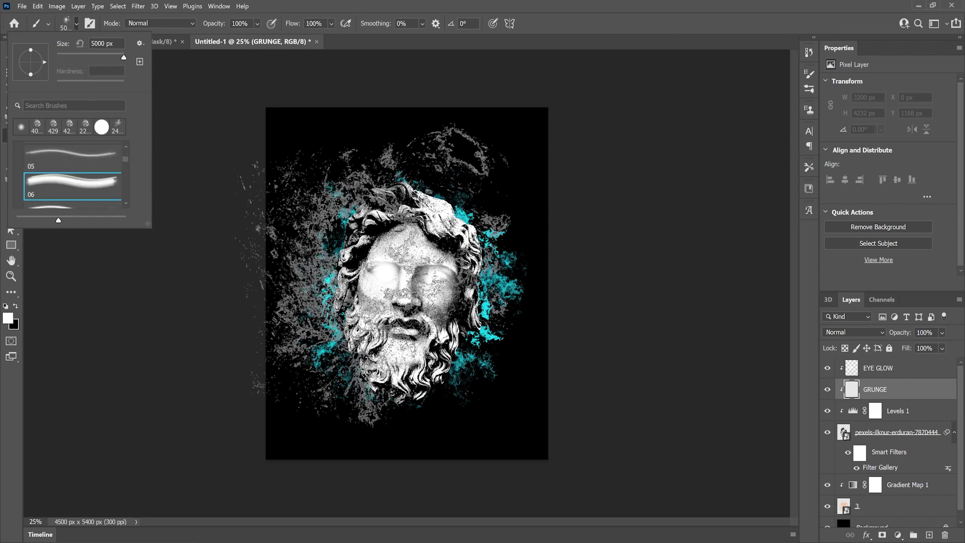
{"action": "scroll", "coordinate": [75, 180], "scroll_direction": "down", "scroll_amount": 2}
{"action": "left_click", "coordinate": [73, 184]}
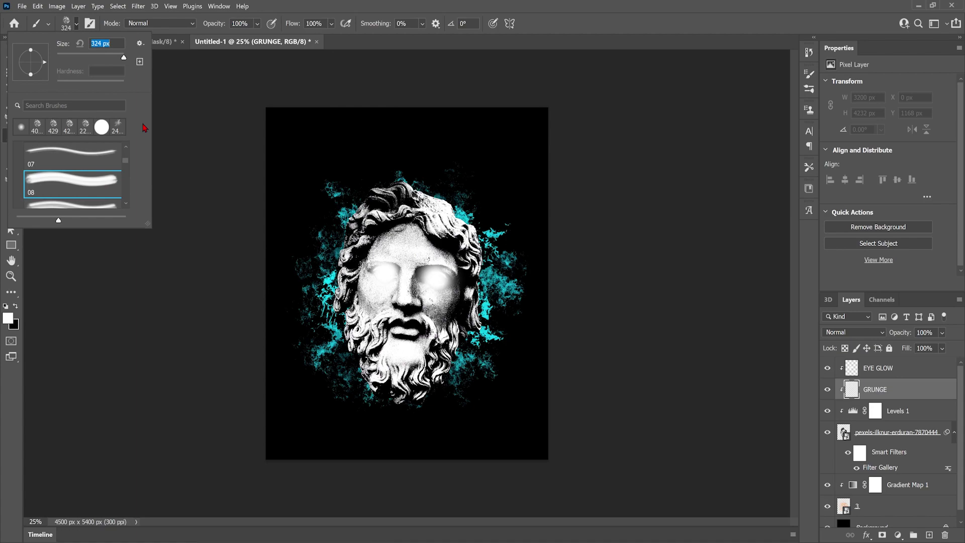
{"action": "key", "text": "Return"}
- Enlarge the grunge brush to 3900 px and swap the foreground colour to black
{"action": "key", "text": "]"}
{"action": "key", "text": "]"}
{"action": "key", "text": "]"}
{"action": "key", "text": "]"}
{"action": "key", "text": "]"}
{"action": "key", "text": "]"}
{"action": "key", "text": "]"}
{"action": "key", "text": "]"}
{"action": "key", "text": "]"}
{"action": "key", "text": "]"}
{"action": "key", "text": "]"}
{"action": "key", "text": "]"}
{"action": "key", "text": "]"}
{"action": "key", "text": "]"}
{"action": "key", "text": "]"}
{"action": "key", "text": "]"}
{"action": "key", "text": "]"}
{"action": "key", "text": "]"}
{"action": "key", "text": "]"}
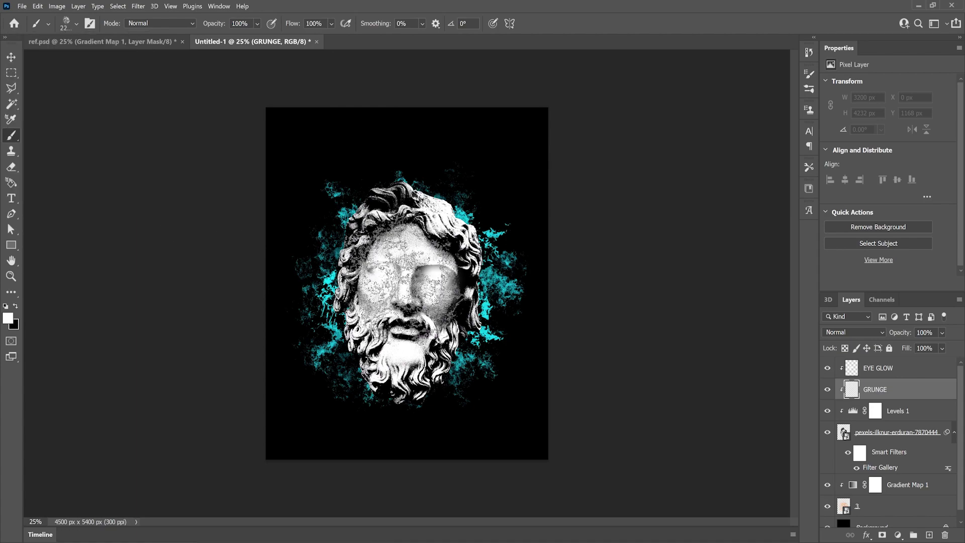
{"action": "key", "text": "]"}
{"action": "key", "text": "]"}
{"action": "key", "text": "]"}
{"action": "key", "text": "]"}
{"action": "key", "text": "]"}
{"action": "key", "text": "]"}
{"action": "key", "text": "]"}
{"action": "key", "text": "]"}
{"action": "key", "text": "]"}
{"action": "key", "text": "]"}
{"action": "key", "text": "]"}
{"action": "key", "text": "]"}
{"action": "key", "text": "]"}
{"action": "key", "text": "]"}
{"action": "key", "text": "]"}
{"action": "key", "text": "]"}
{"action": "key", "text": "]"}
{"action": "left_click", "coordinate": [15, 306]}
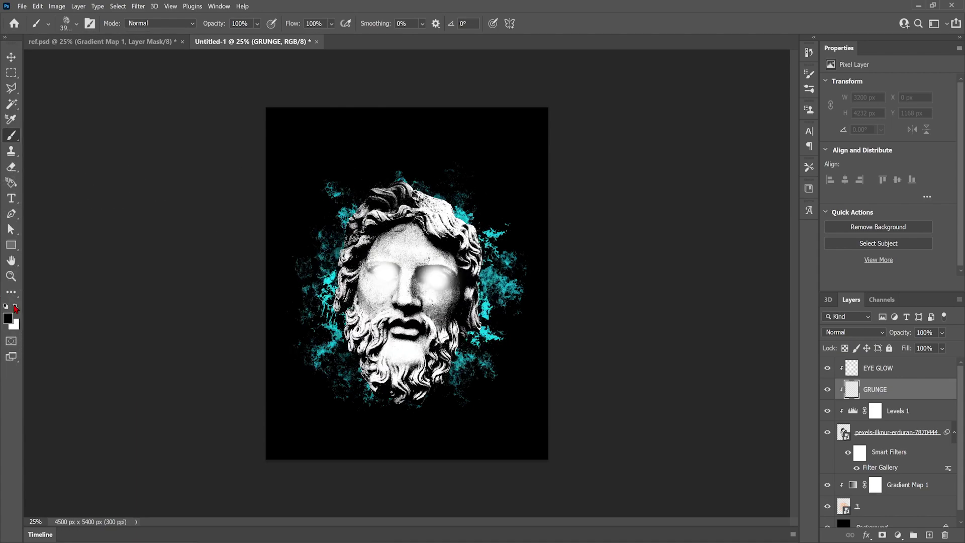
- Try stamping black grunge texture over the head with a slightly larger brush and undo the stamp
{"action": "key", "text": "]"}
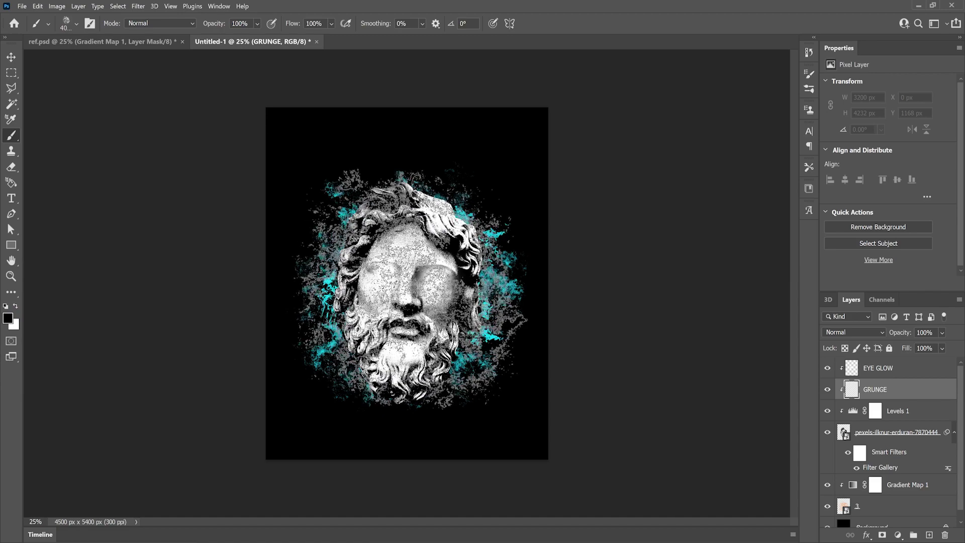
{"action": "left_click", "coordinate": [415, 289]}
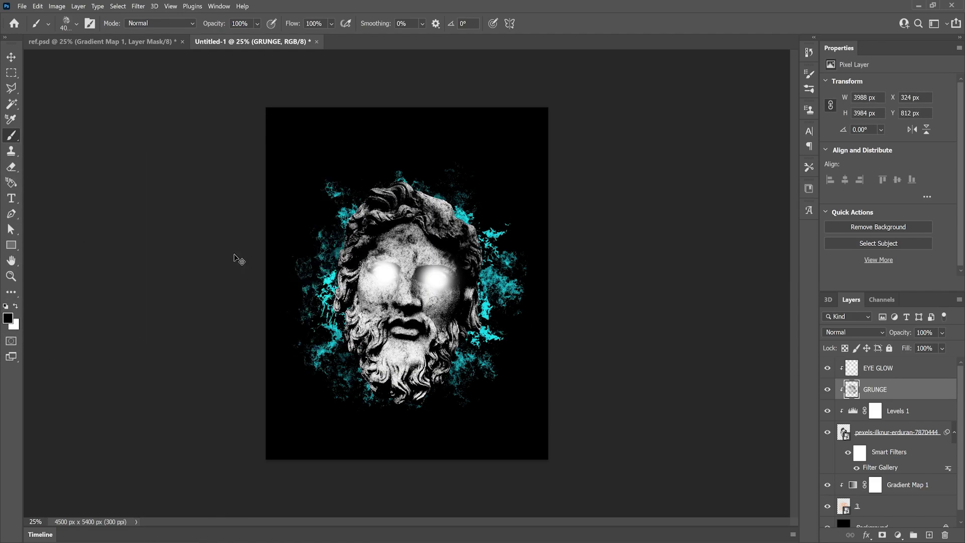
{"action": "key", "text": "ctrl+z"}
- Try covering the whole head with black grunge texture using a much larger brush
{"action": "key", "text": "]"}
{"action": "key", "text": "]"}
{"action": "key", "text": "]"}
{"action": "key", "text": "]"}
{"action": "key", "text": "]"}
{"action": "key", "text": "]"}
{"action": "key", "text": "]"}
{"action": "key", "text": "]"}
{"action": "key", "text": "]"}
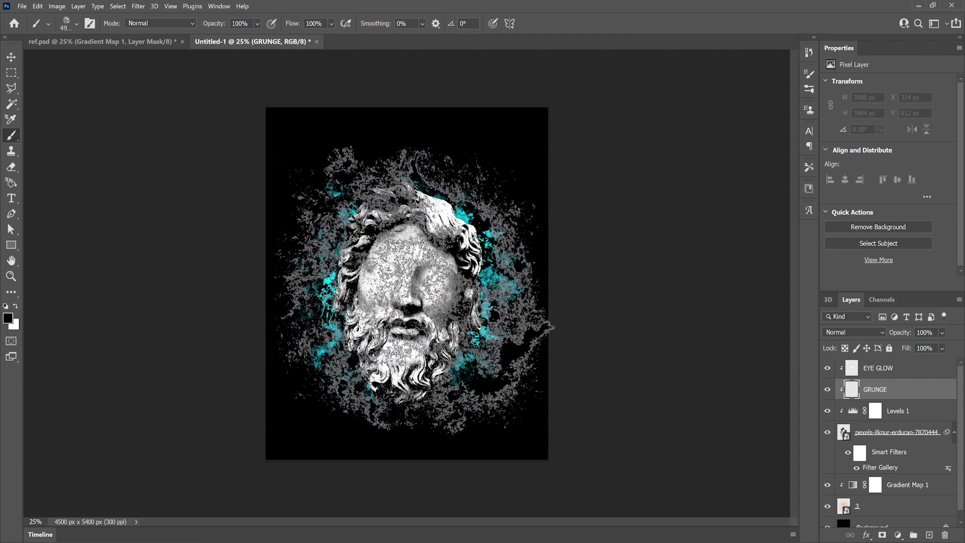
{"action": "left_click", "coordinate": [413, 289]}
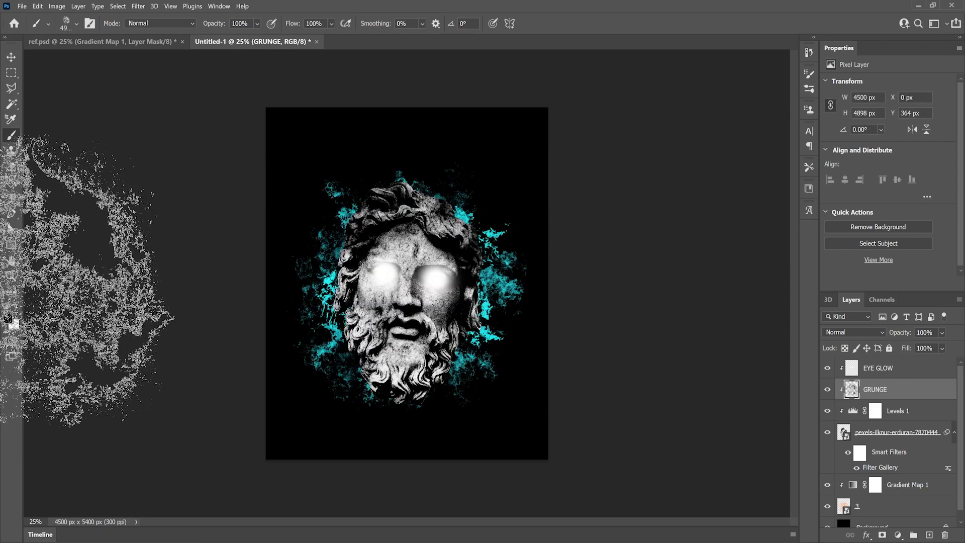
{"action": "key", "text": "bracketleft"}
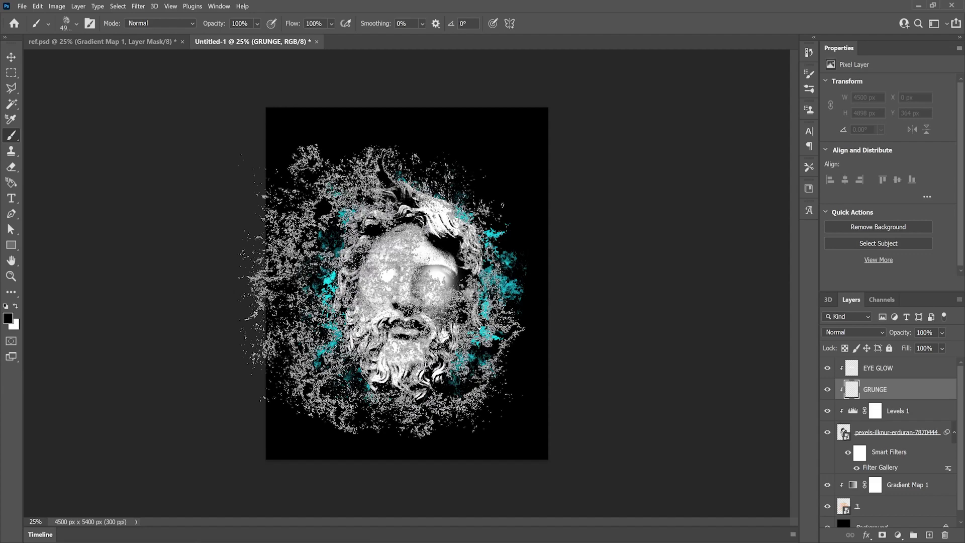
{"action": "left_click", "coordinate": [384, 291]}
- Reduce the grunge brush to 3900 px, rotate its tip to -60° and stamp black texture over the head
{"action": "key", "text": "["}
{"action": "key", "text": "["}
{"action": "key", "text": "["}
{"action": "key", "text": "["}
{"action": "key", "text": "["}
{"action": "key", "text": "["}
{"action": "key", "text": "["}
{"action": "key", "text": "["}
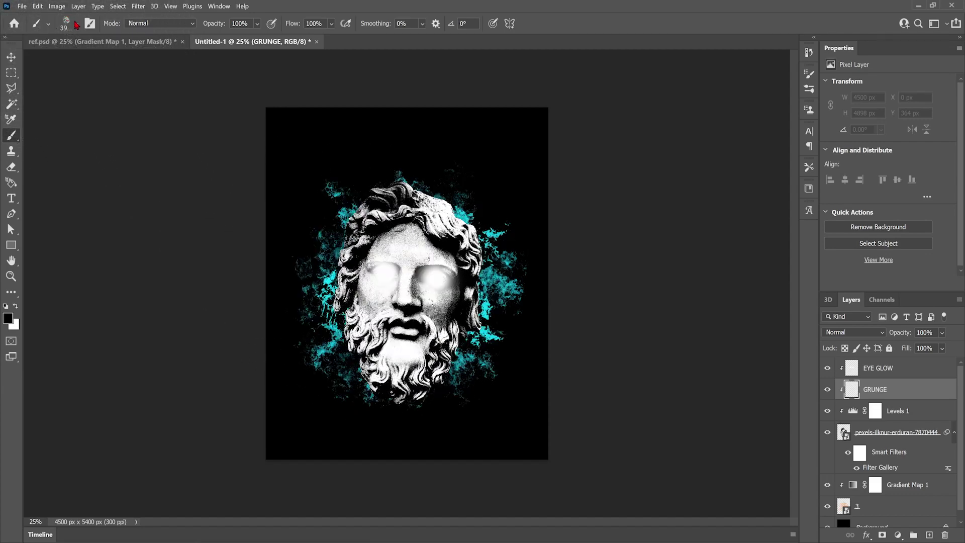
{"action": "left_click", "coordinate": [75, 24]}
{"action": "left_click_drag", "start_coordinate": [43, 73], "coordinate": [37, 75]}
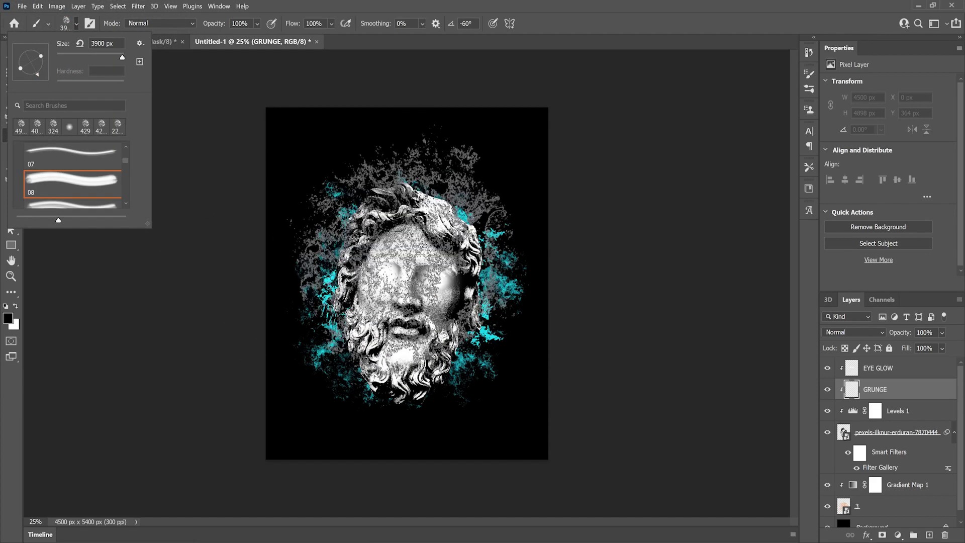
{"action": "left_click", "coordinate": [406, 292]}
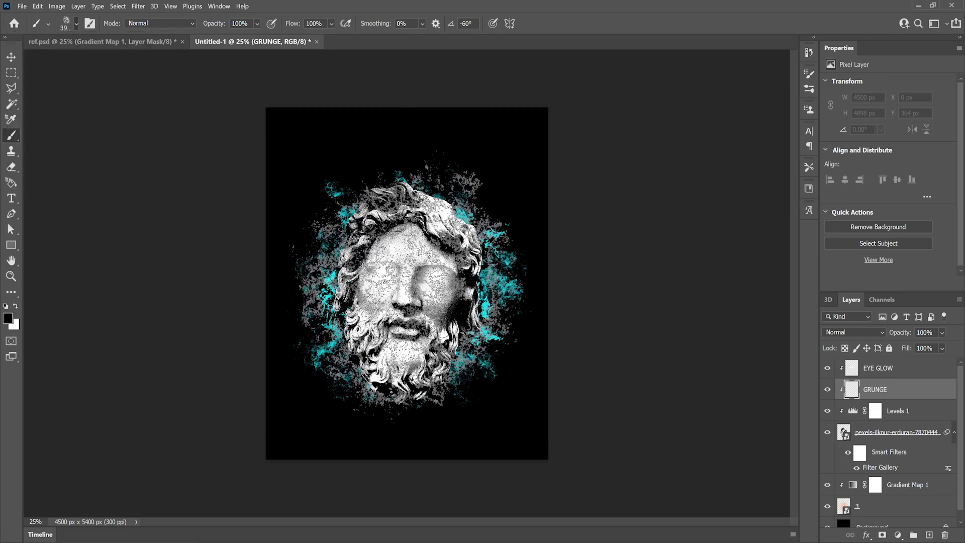
{"action": "left_click", "coordinate": [406, 292]}
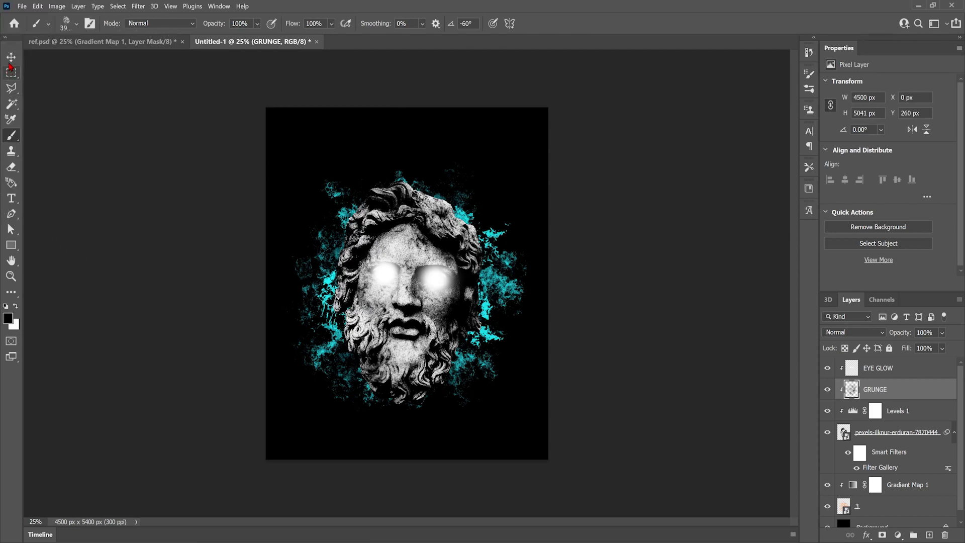
- Add a Gradient Map adjustment above the EYE GLOW layer and clip it to the head
{"action": "left_click", "coordinate": [11, 57]}
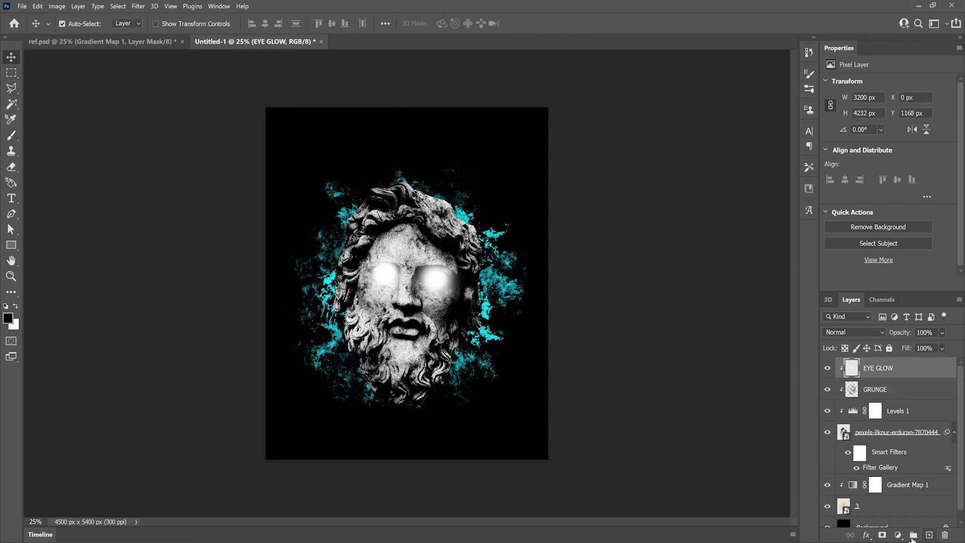
{"action": "left_click", "coordinate": [897, 534]}
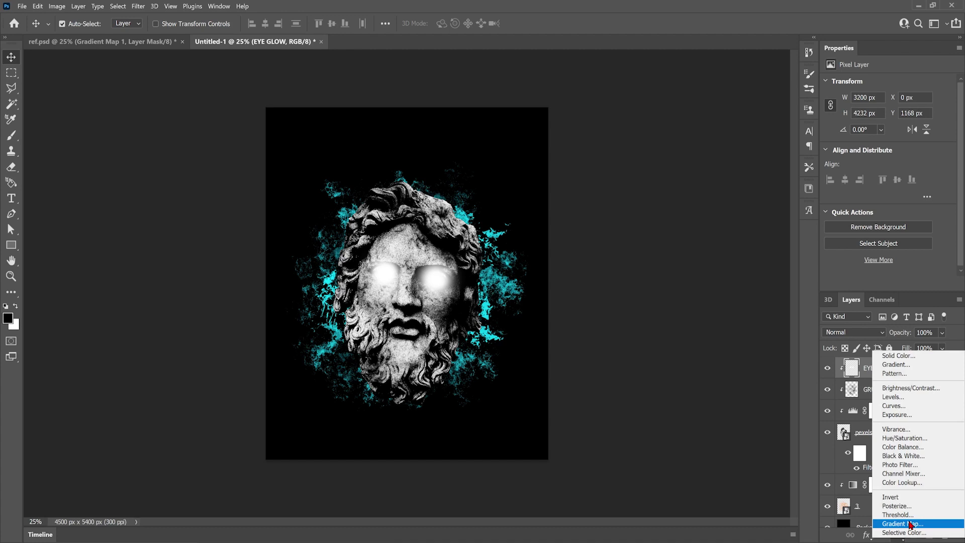
{"action": "left_click", "coordinate": [903, 524]}
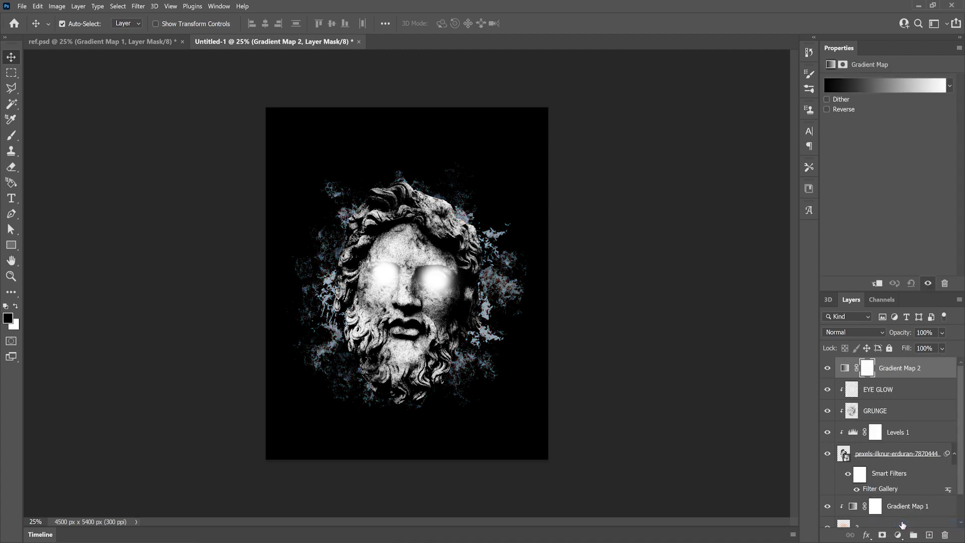
{"action": "left_click", "coordinate": [900, 378], "text": "alt"}
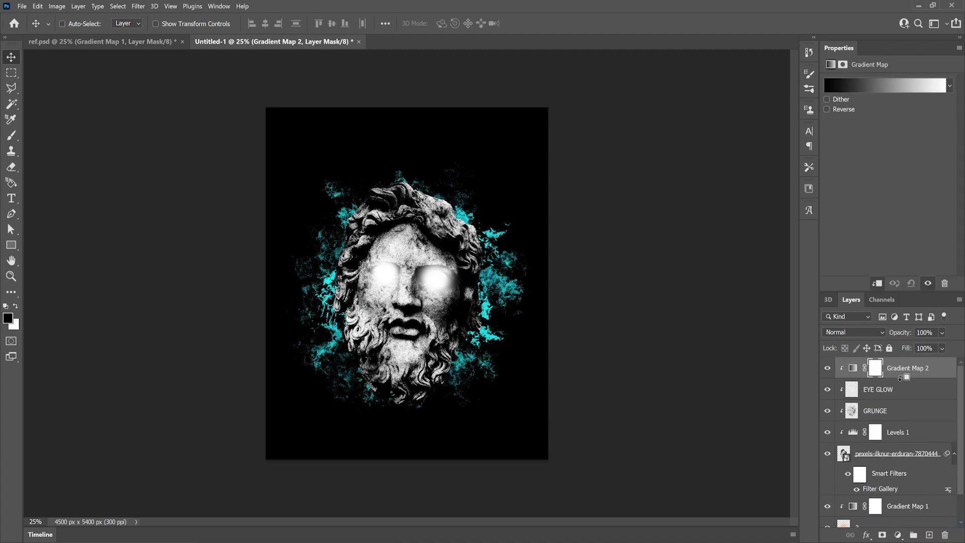
- Apply the teal CARTER gradient from the TVT - SPECTRUM - PRESETS group to the new Gradient Map
{"action": "left_click", "coordinate": [839, 86]}
{"action": "left_click_drag", "start_coordinate": [716, 151], "coordinate": [715, 202]}
{"action": "left_click", "coordinate": [559, 174]}
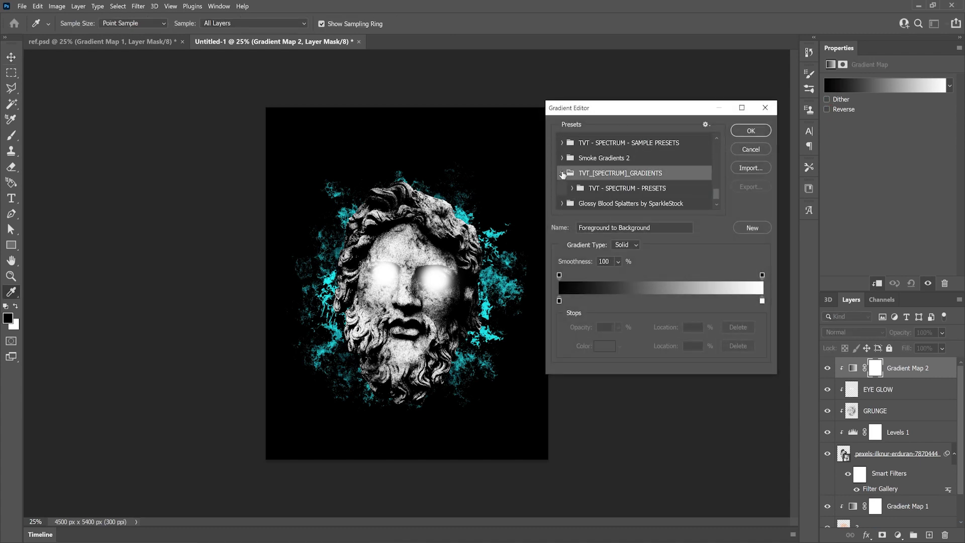
{"action": "left_click", "coordinate": [572, 173]}
{"action": "left_click", "coordinate": [599, 171]}
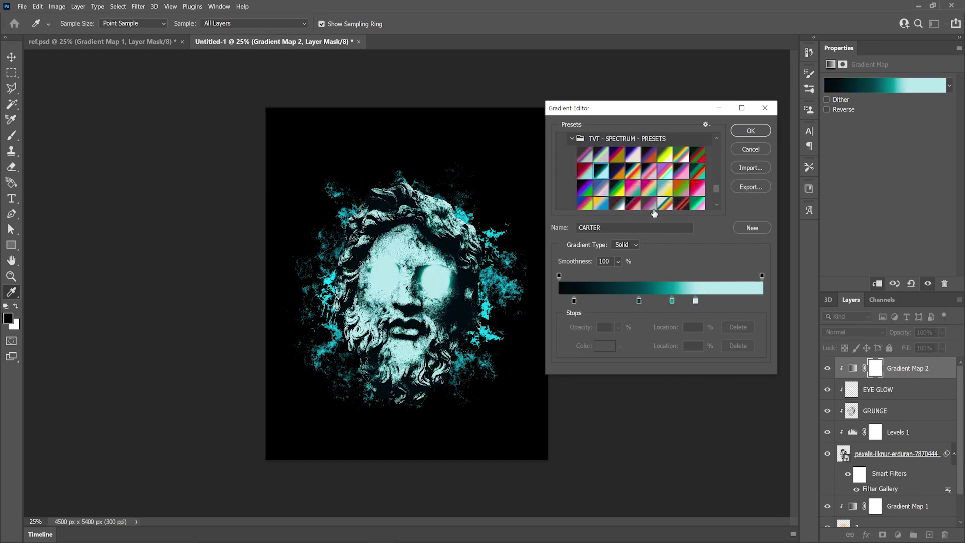
{"action": "left_click", "coordinate": [750, 130]}
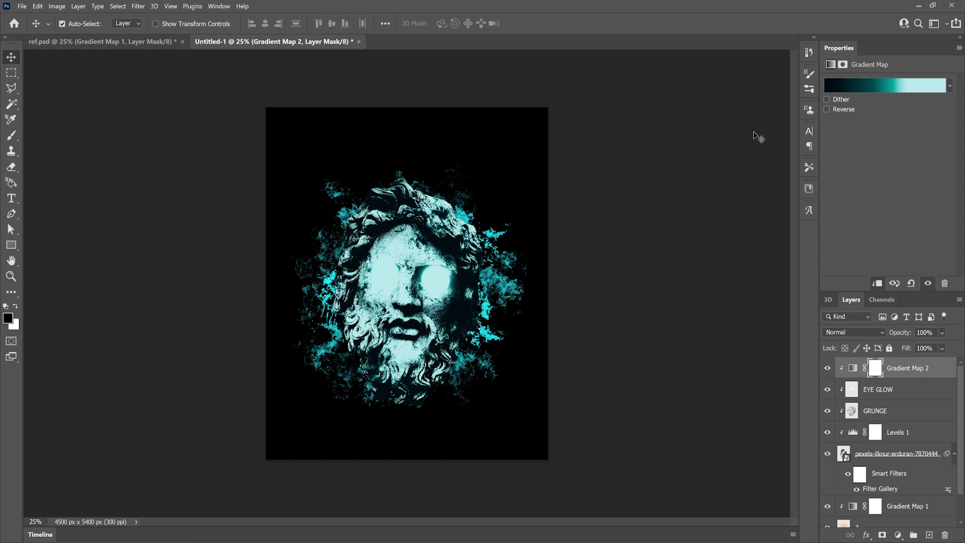
- Set the head's Gradient Map to Soft Light blending at 70% opacity
{"action": "left_click", "coordinate": [877, 336]}
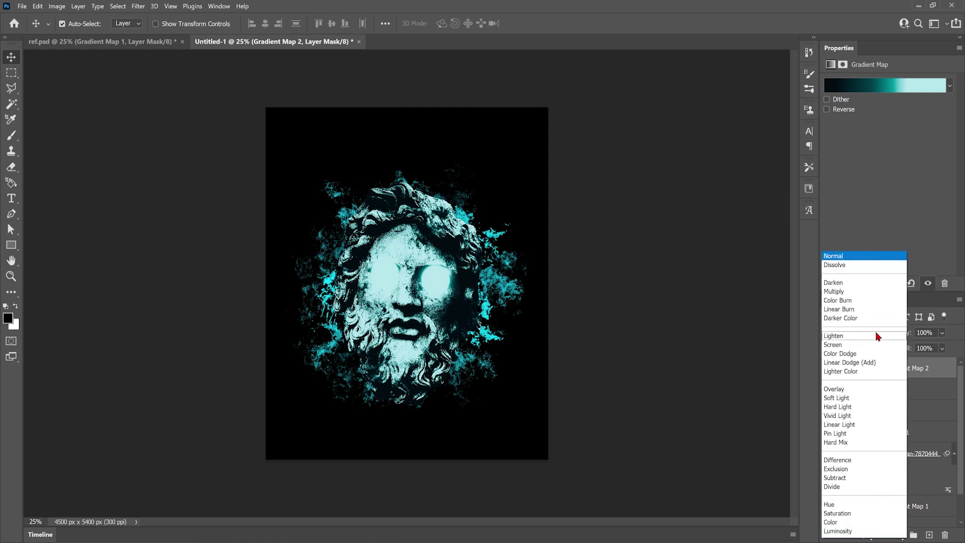
{"action": "left_click", "coordinate": [844, 398]}
{"action": "left_click", "coordinate": [940, 348]}
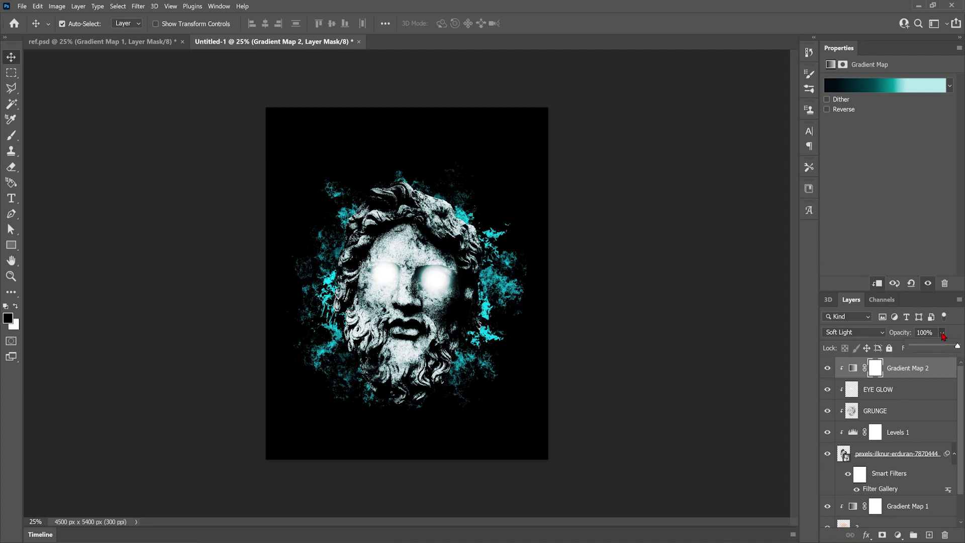
{"action": "mouse_move", "coordinate": [935, 347]}
{"action": "left_mouse_down"}
{"action": "mouse_move", "coordinate": [928, 348]}
{"action": "mouse_move", "coordinate": [939, 348]}
{"action": "left_mouse_up"}
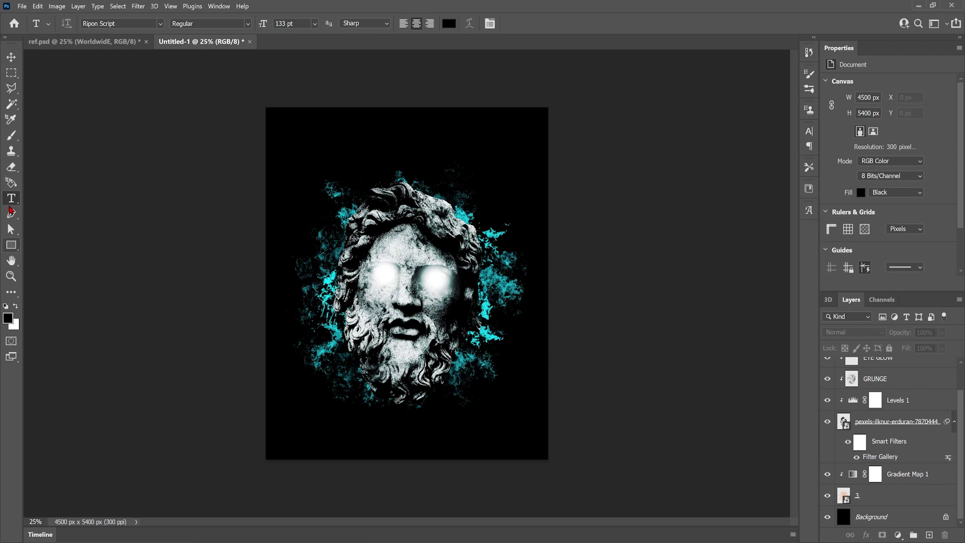
- Add the white text "WorldwidE" in 133 pt Ripon Script and place it above the head
{"action": "left_click", "coordinate": [326, 158]}
{"action": "left_click", "coordinate": [924, 225]}
{"action": "left_click_drag", "start_coordinate": [596, 261], "coordinate": [515, 232]}
{"action": "left_click", "coordinate": [748, 231]}
{"action": "type", "text": "WorldwidE"}
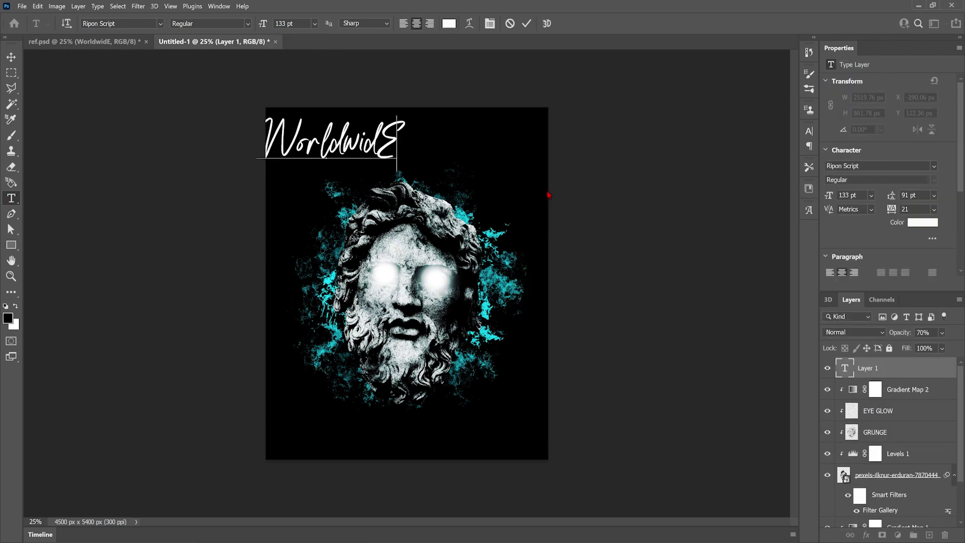
{"action": "key", "text": "ctrl+Return"}
{"action": "key", "text": "v"}
{"action": "left_click_drag", "start_coordinate": [402, 149], "coordinate": [420, 150]}
- Change the title's font to THE LAST REAVEROCK
{"action": "left_click", "coordinate": [932, 166]}
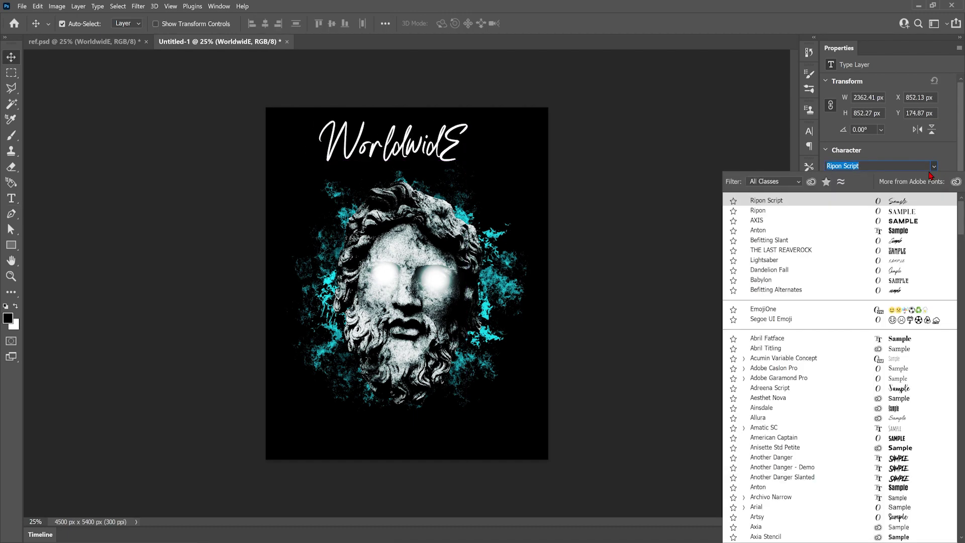
{"action": "left_click", "coordinate": [796, 251]}
{"action": "left_click", "coordinate": [797, 253]}
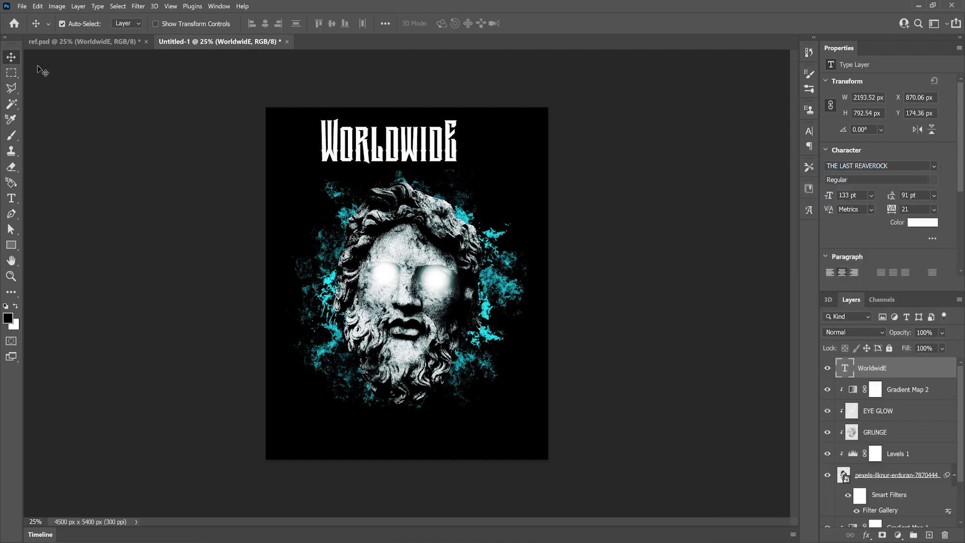
- Scale the WORLDWIDE title to 157.62% and centre it horizontally above the head
{"action": "left_click_drag", "start_coordinate": [412, 159], "coordinate": [431, 166]}
{"action": "key", "text": "ctrl+t"}
{"action": "left_click_drag", "start_coordinate": [334, 179], "coordinate": [255, 210]}
{"action": "left_click_drag", "start_coordinate": [380, 166], "coordinate": [417, 159]}
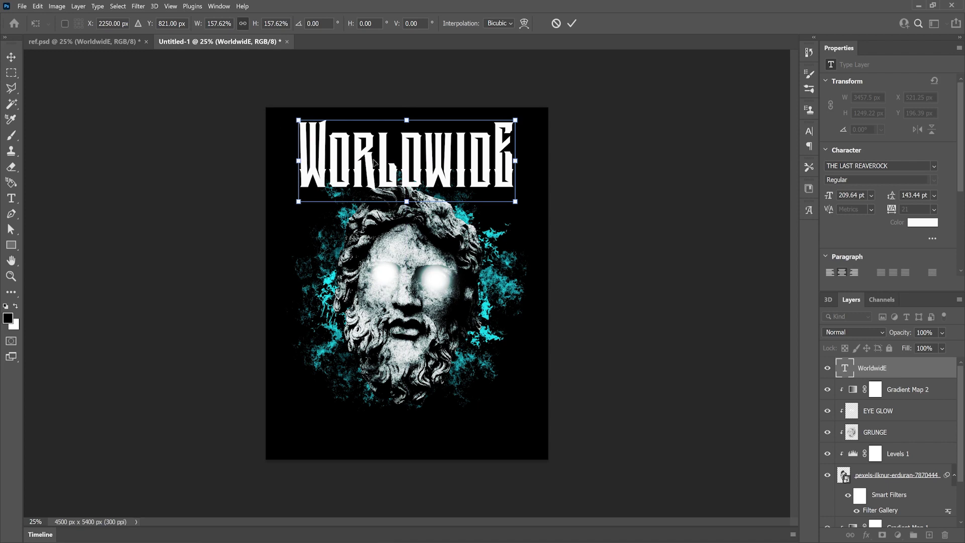
- Warp the WORLDWIDE title with the Arc Lower style at a bend of -22%
{"action": "right_click", "coordinate": [428, 184]}
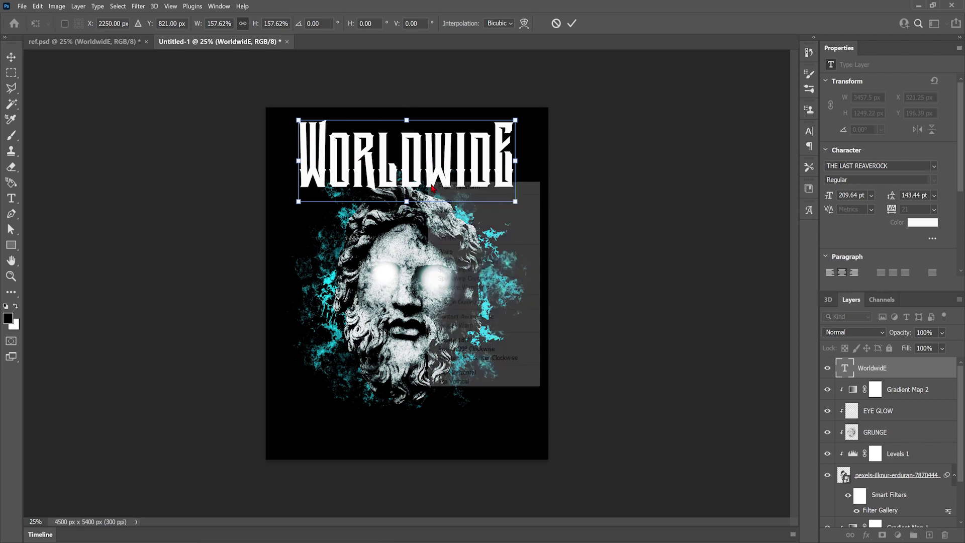
{"action": "left_click", "coordinate": [458, 251]}
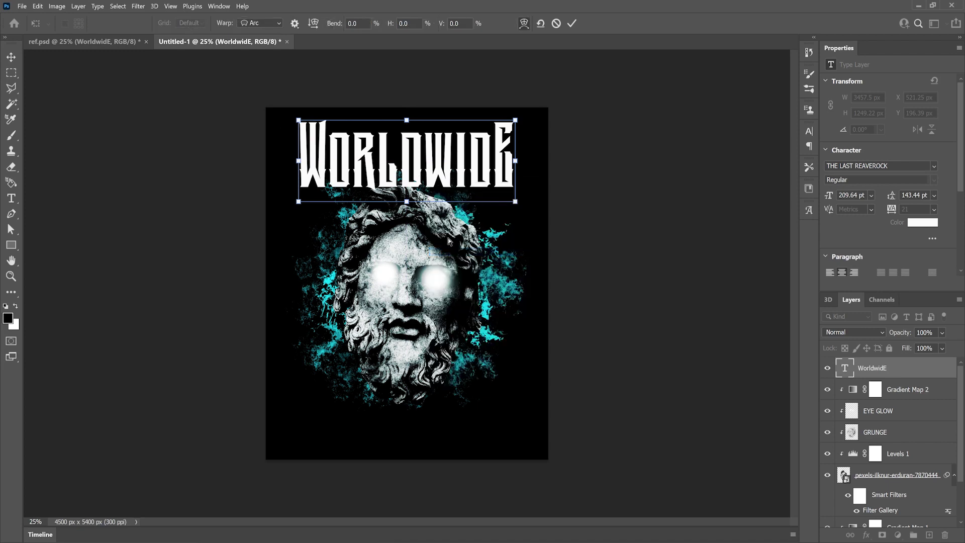
{"action": "left_click", "coordinate": [272, 25]}
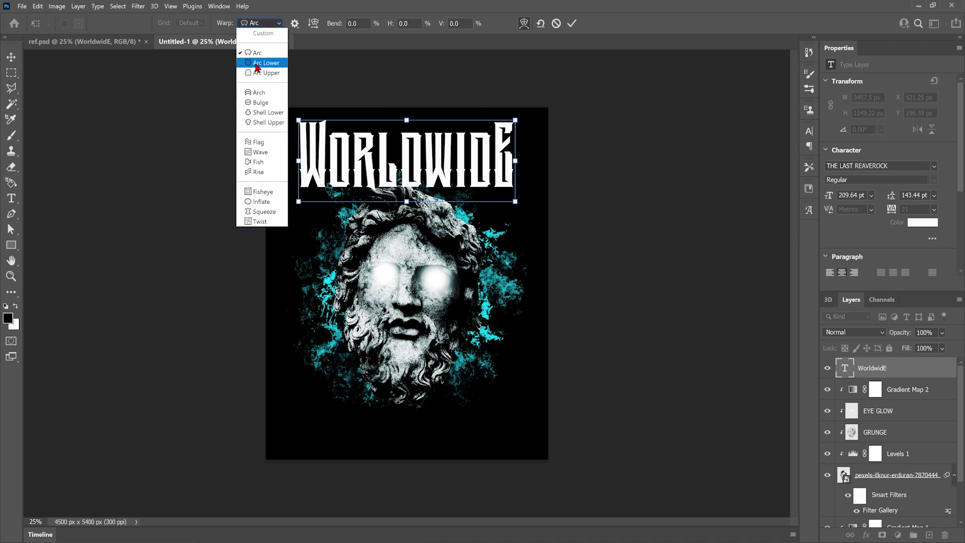
{"action": "left_click", "coordinate": [259, 63]}
{"action": "left_click_drag", "start_coordinate": [407, 246], "coordinate": [423, 164]}
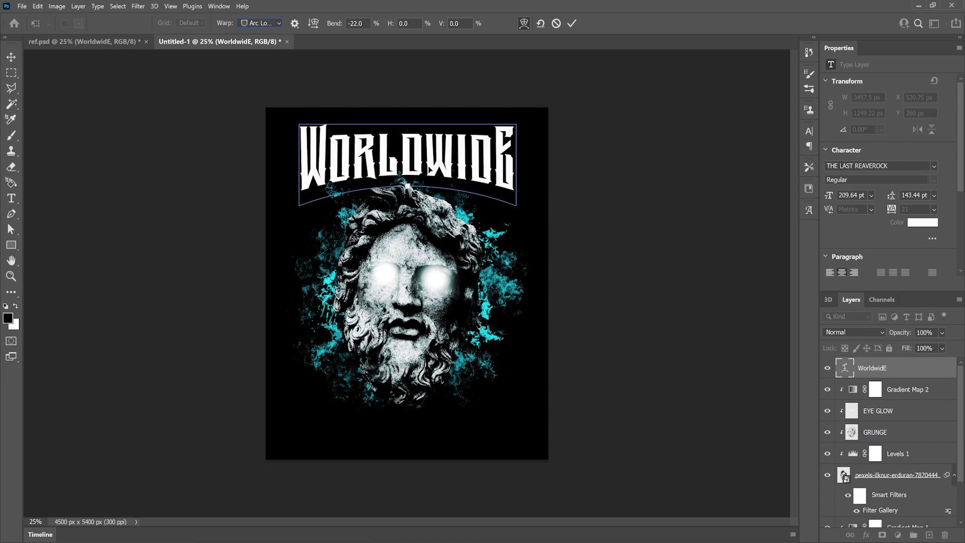
{"action": "key", "text": "Return"}
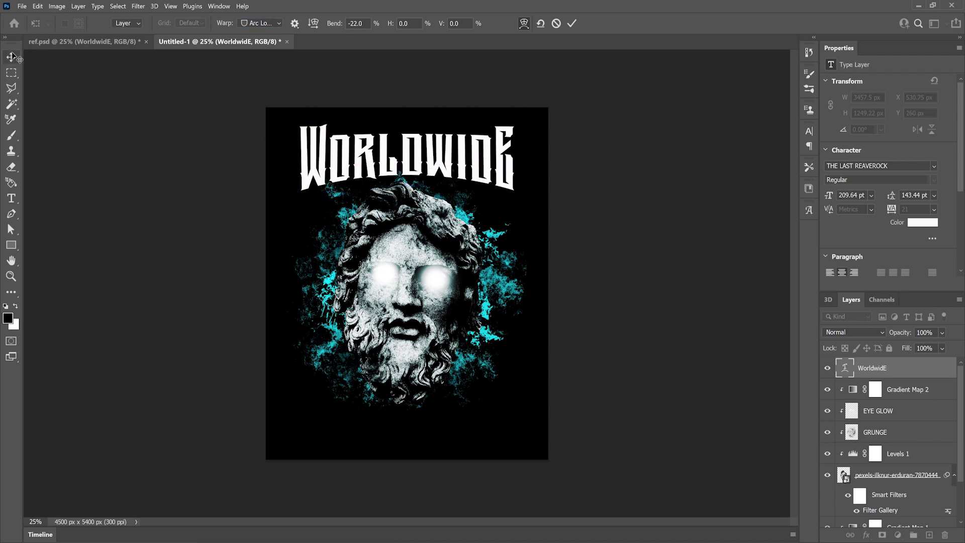
- Scale the warped WORLDWIDE title to 109.02% and reposition it centrally above the head
{"action": "key", "text": "v"}
{"action": "left_click_drag", "start_coordinate": [428, 173], "coordinate": [423, 170]}
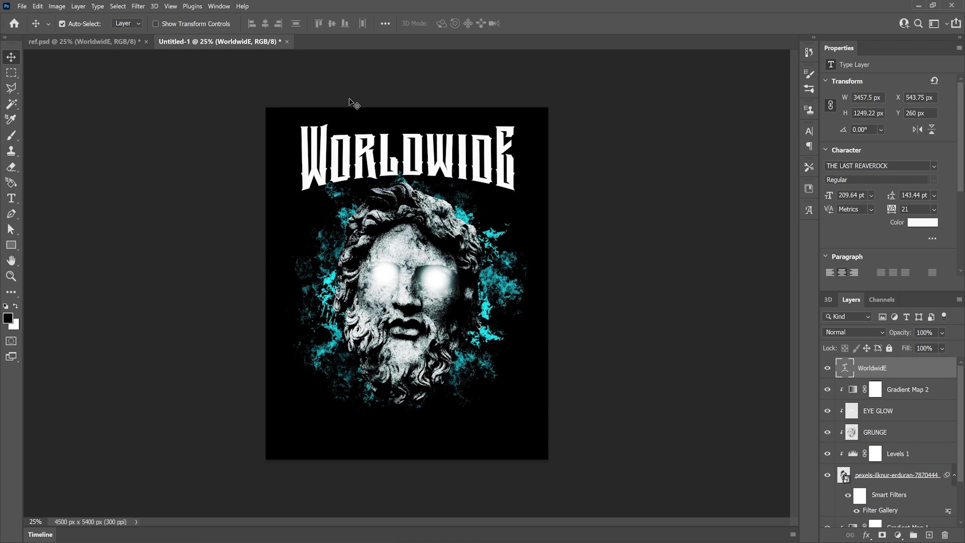
{"action": "key", "text": "ctrl+t"}
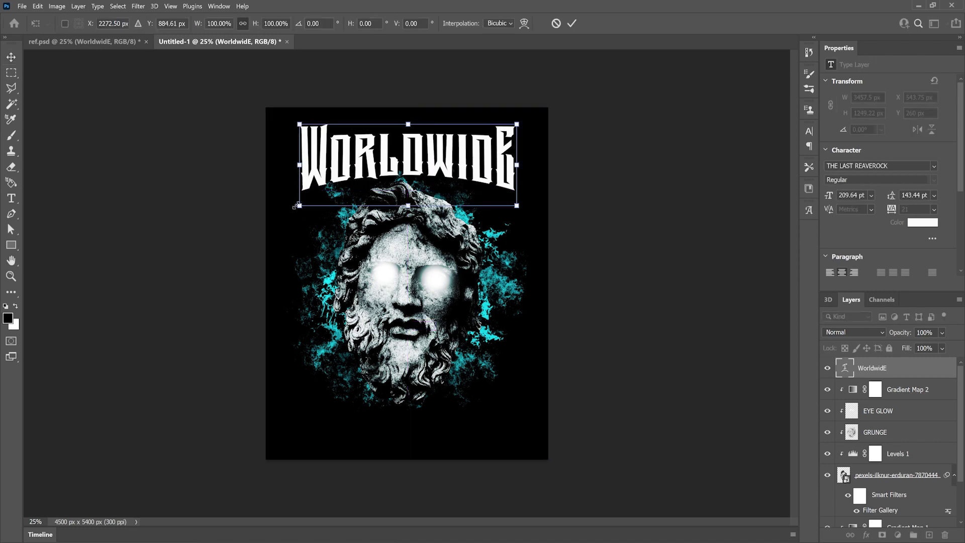
{"action": "left_click_drag", "start_coordinate": [300, 205], "coordinate": [294, 207]}
{"action": "left_click_drag", "start_coordinate": [392, 173], "coordinate": [404, 173]}
{"action": "left_click_drag", "start_coordinate": [304, 207], "coordinate": [293, 212]}
{"action": "left_click_drag", "start_coordinate": [408, 162], "coordinate": [409, 163]}
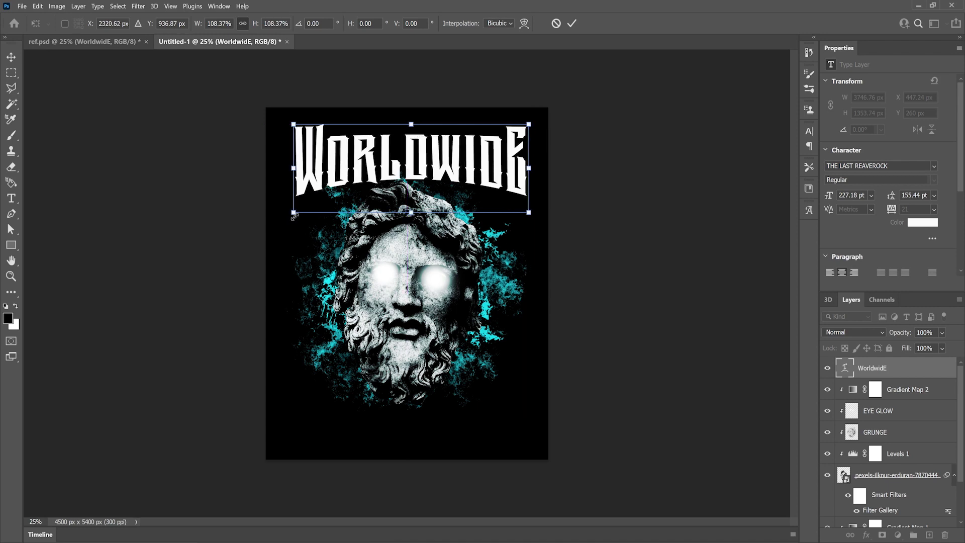
{"action": "left_click_drag", "start_coordinate": [294, 216], "coordinate": [293, 216]}
{"action": "key", "text": "Return"}
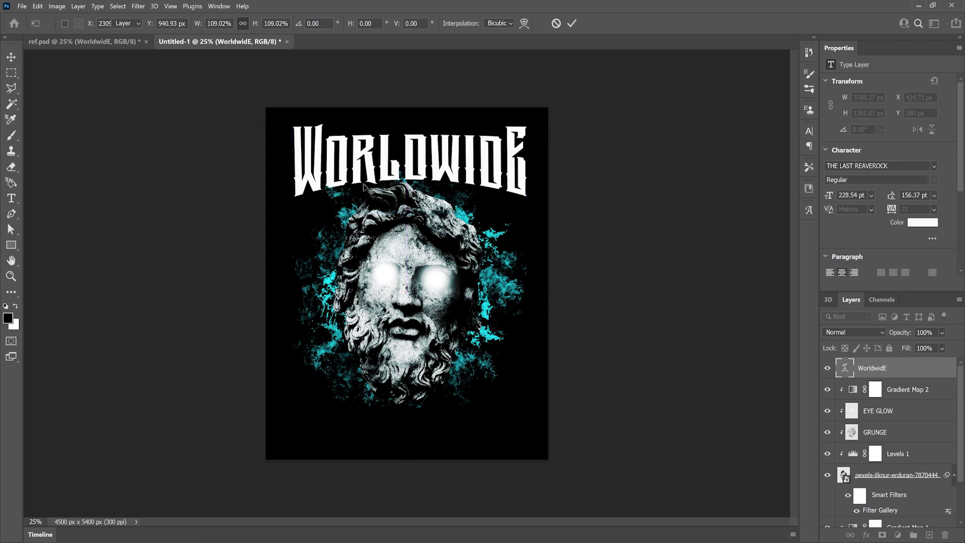
{"action": "left_click_drag", "start_coordinate": [427, 172], "coordinate": [423, 169]}
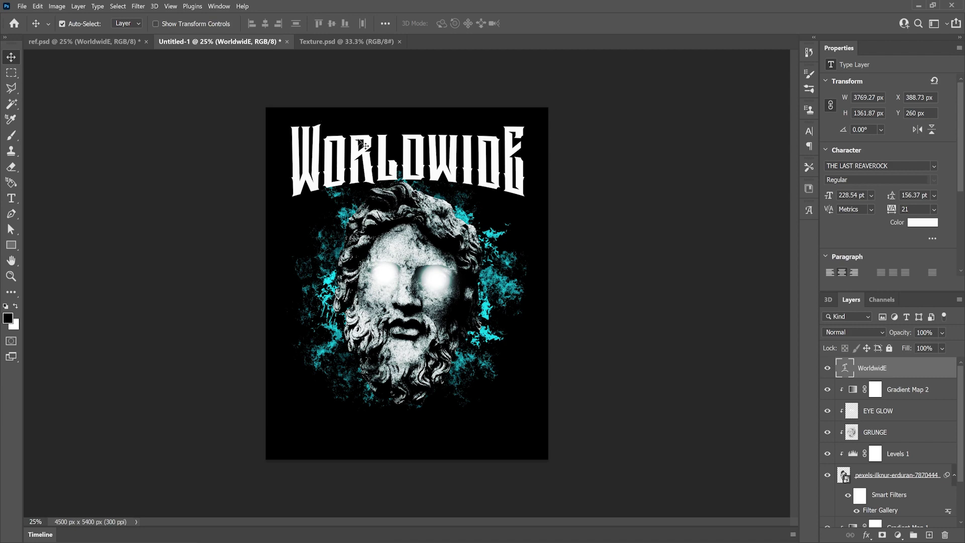
- Examine the scratch texture in Texture.psd and the options for saving it
{"action": "left_click", "coordinate": [344, 41]}
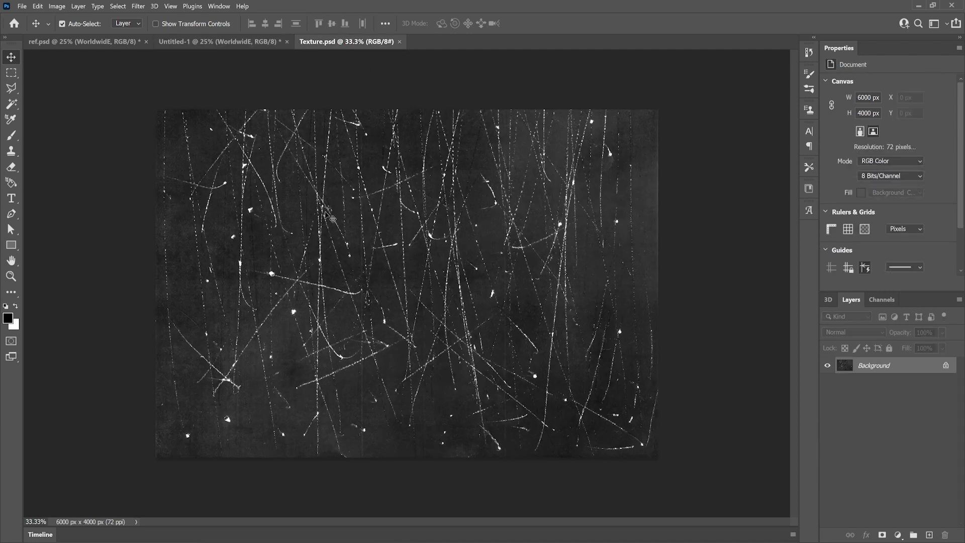
{"action": "key", "text": "alt+f"}
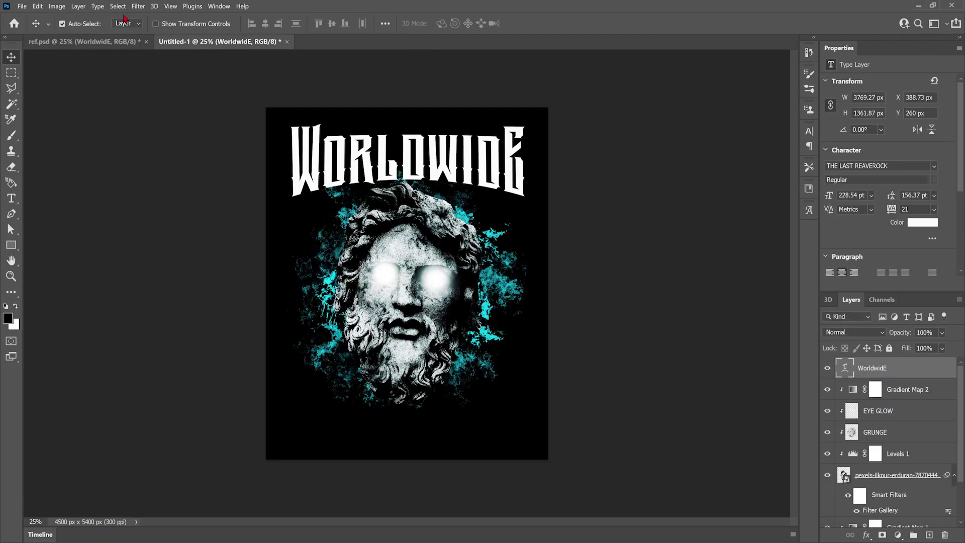
- Convert the WORLDWIDE title to a smart object and apply a Displace filter with a horizontal scale of 15
{"action": "left_click", "coordinate": [121, 6]}
{"action": "mouse_move", "coordinate": [134, 8]}
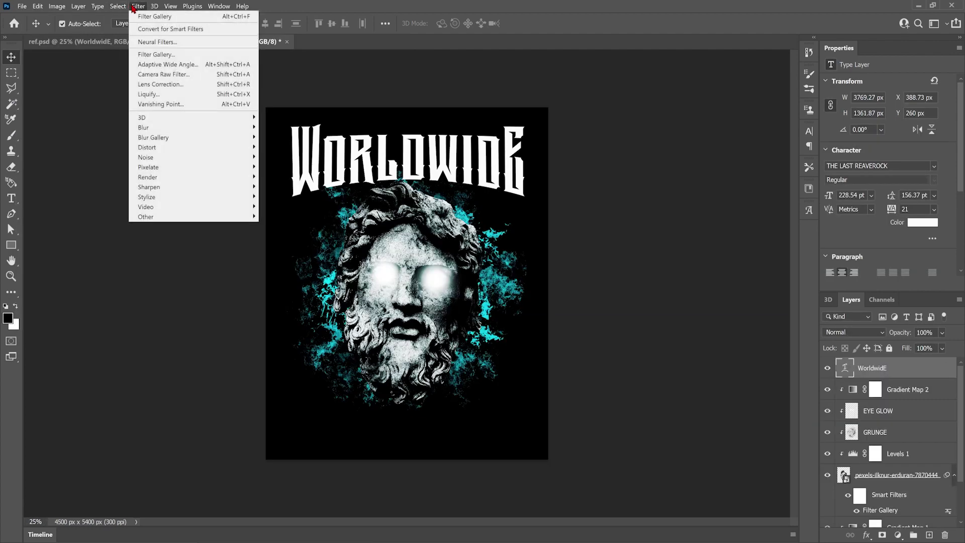
{"action": "mouse_move", "coordinate": [183, 147]}
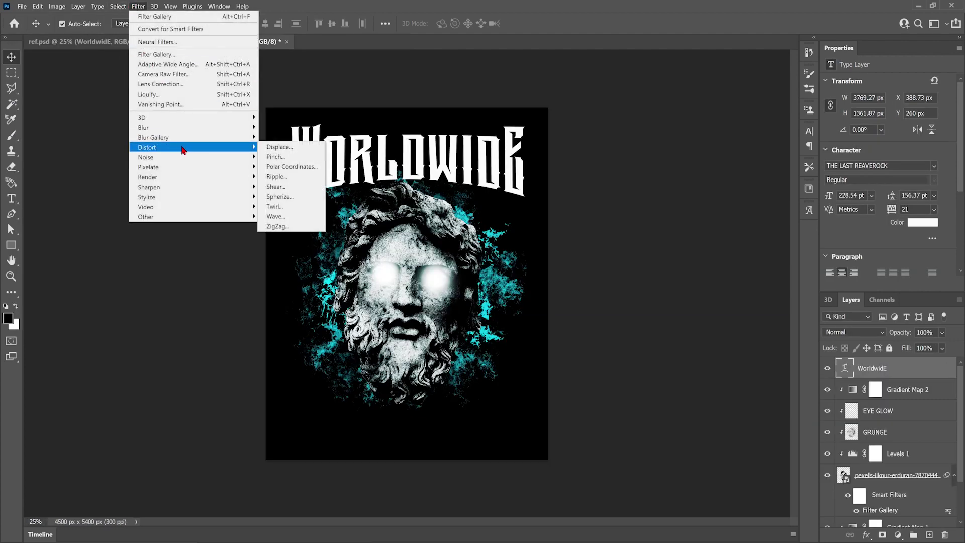
{"action": "left_click", "coordinate": [278, 146]}
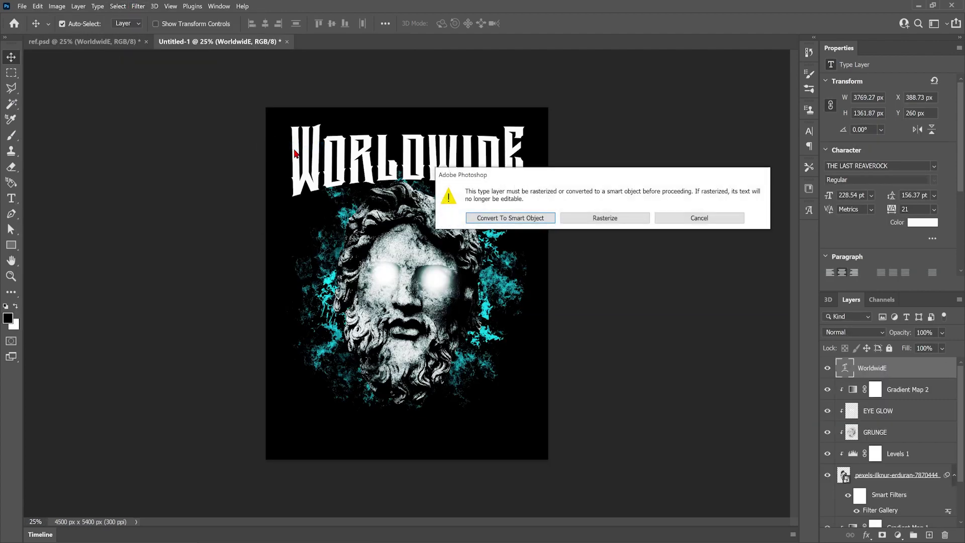
{"action": "left_click", "coordinate": [521, 218]}
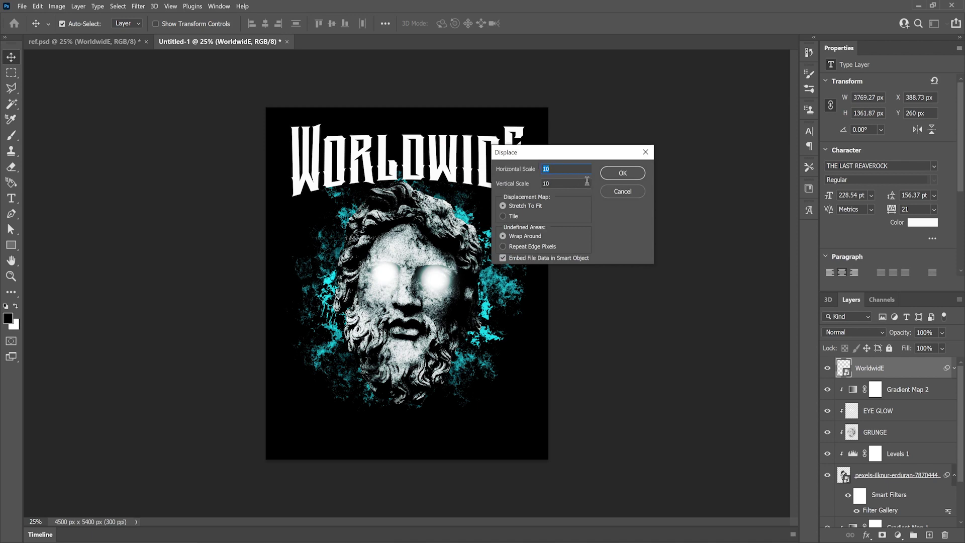
{"action": "type", "text": "15"}
{"action": "key", "text": "Tab"}
{"action": "left_click", "coordinate": [622, 174]}
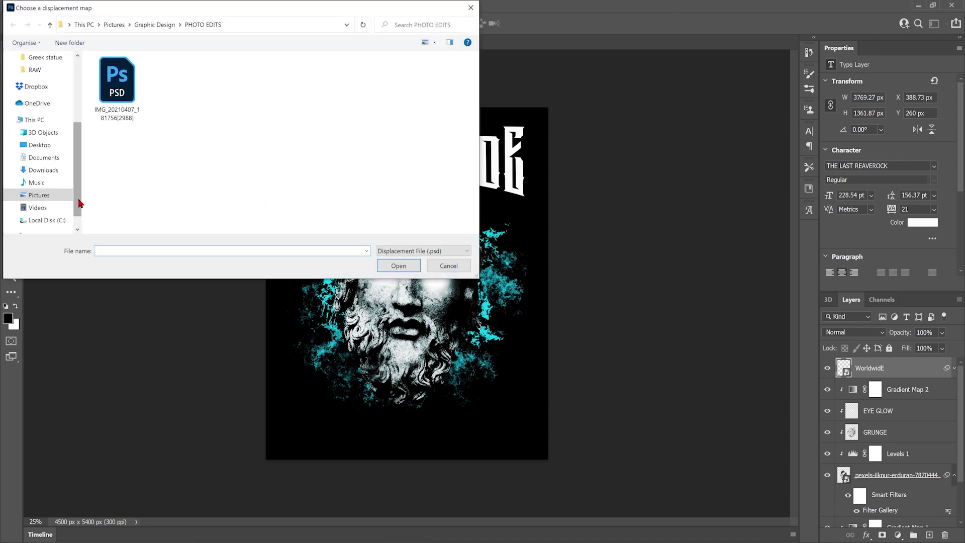
- Use Texture.psd from the MERCH DESIGN folder as the title's displacement map
{"action": "scroll", "coordinate": [75, 203], "scroll_direction": "up", "scroll_amount": 4}
{"action": "left_click", "coordinate": [57, 142]}
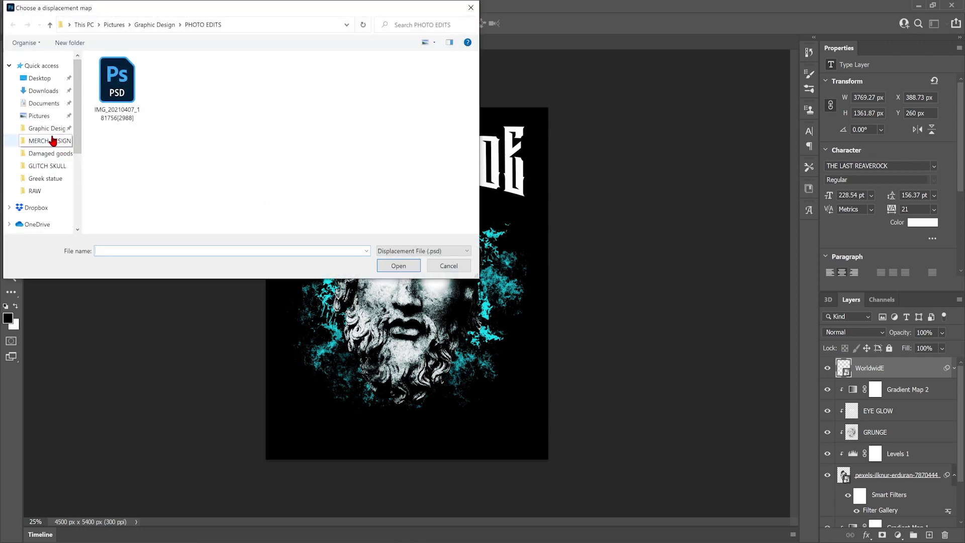
{"action": "left_click", "coordinate": [173, 160]}
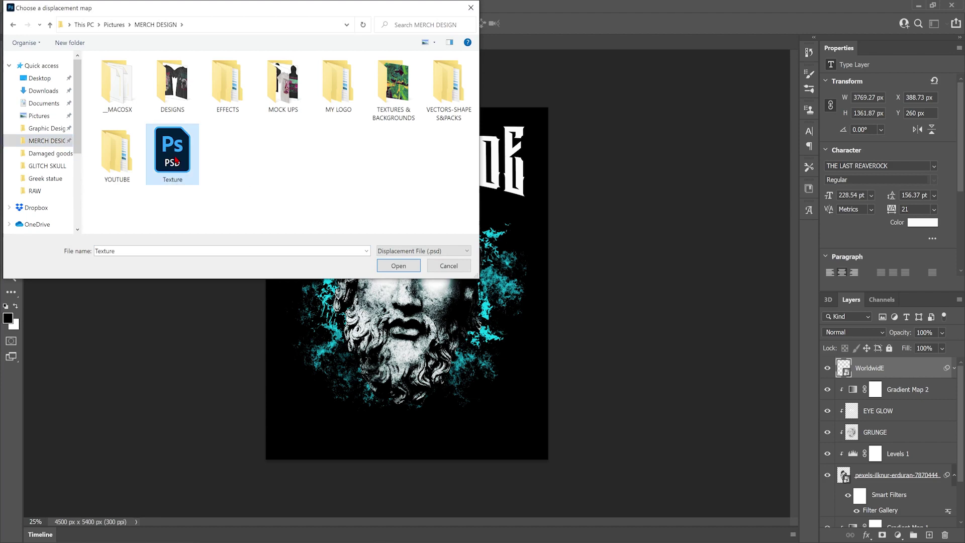
{"action": "left_click", "coordinate": [390, 267]}
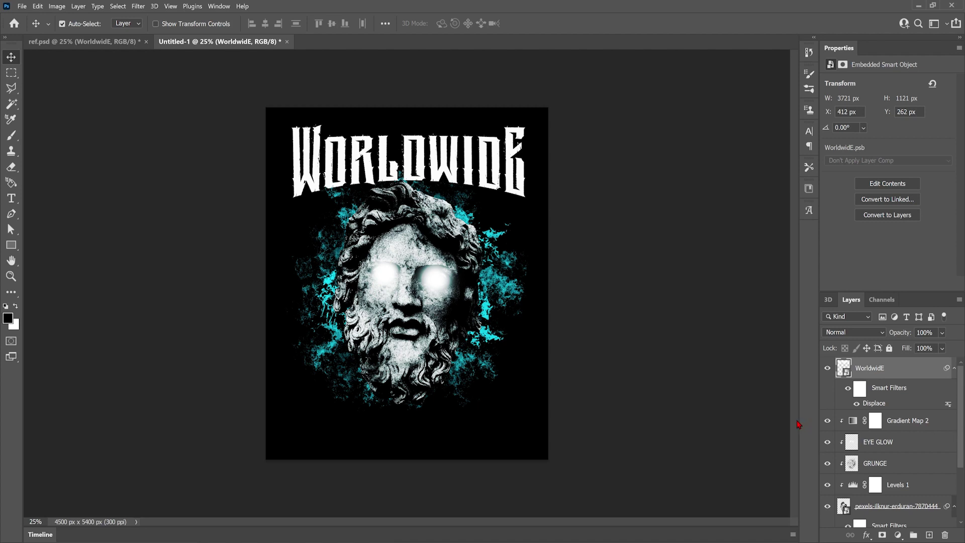
- Add the white text "2021" in 133 pt THE LAST REAVEROCK and place it to the lower right of the beard
{"action": "key", "text": "t"}
{"action": "left_click", "coordinate": [441, 374]}
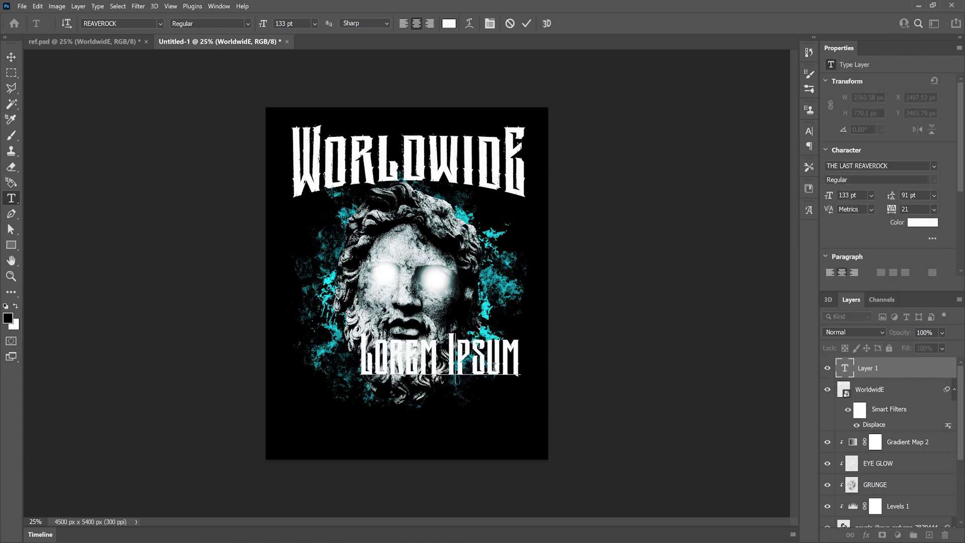
{"action": "type", "text": "2021"}
{"action": "key", "text": "ctrl+Return"}
{"action": "key", "text": "v"}
{"action": "left_click_drag", "start_coordinate": [437, 370], "coordinate": [490, 380]}
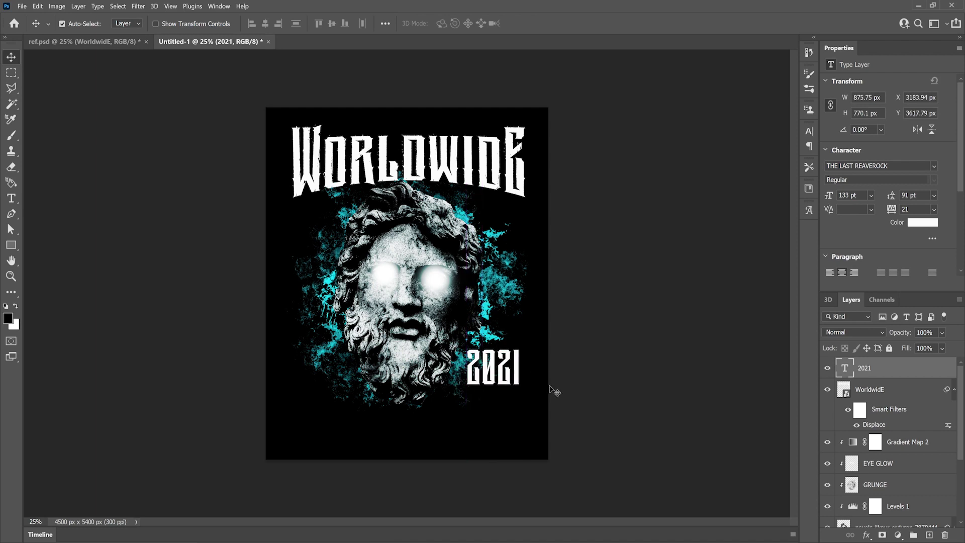
- Set the 2021 text's fill to 0% and give it an 8 px inside stroke in white (ffffff)
{"action": "left_click", "coordinate": [942, 348]}
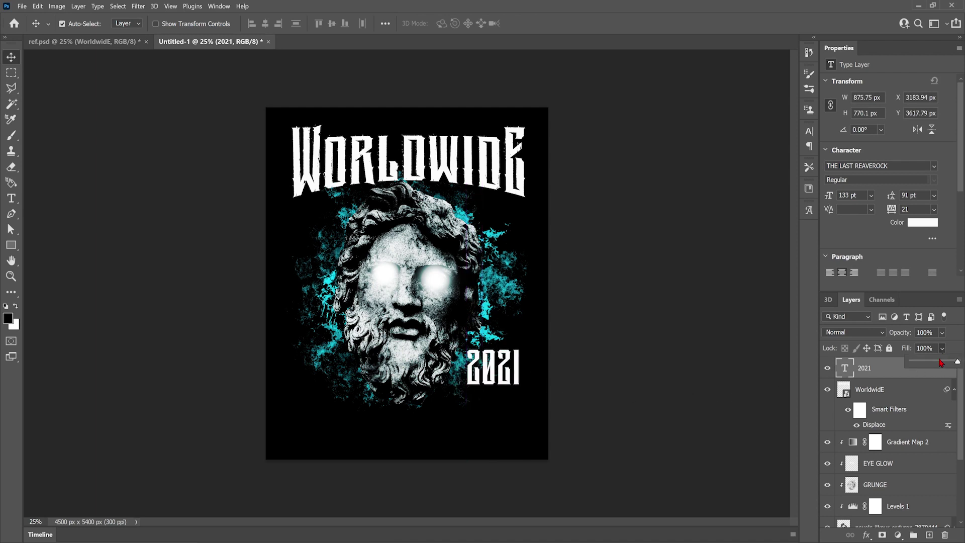
{"action": "left_click", "coordinate": [865, 534]}
{"action": "left_click", "coordinate": [889, 465]}
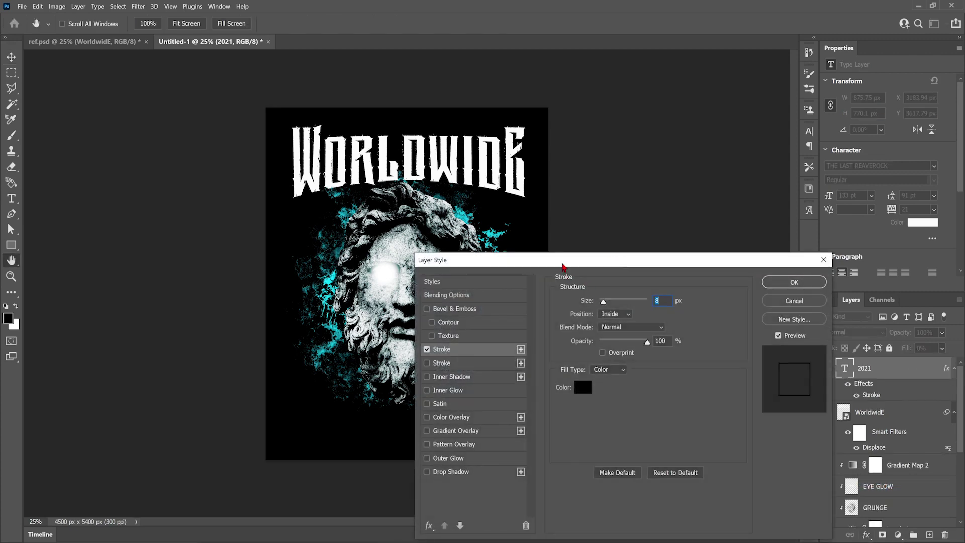
{"action": "mouse_move", "coordinate": [564, 266]}
{"action": "left_mouse_down"}
{"action": "mouse_move", "coordinate": [626, 315]}
{"action": "mouse_move", "coordinate": [691, 202]}
{"action": "left_mouse_up"}
{"action": "left_click", "coordinate": [712, 324]}
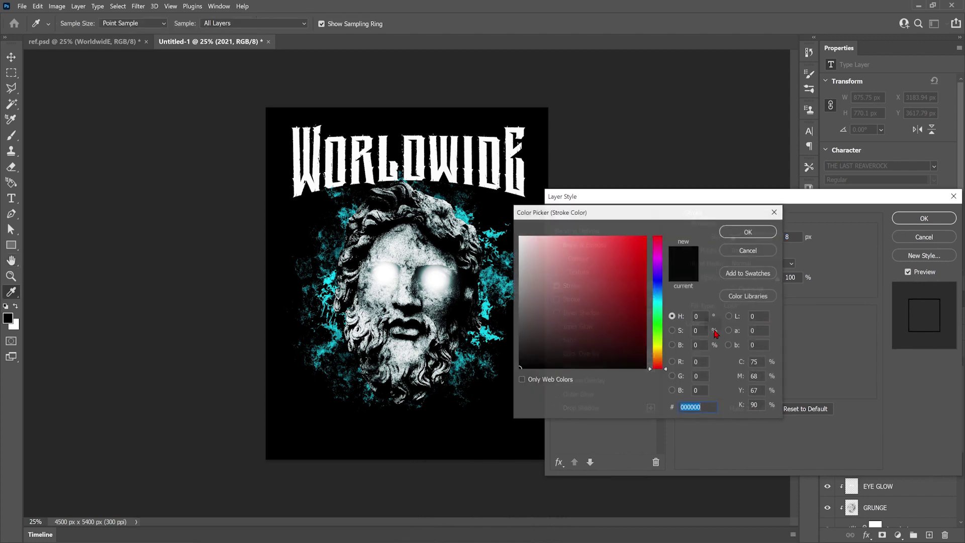
{"action": "type", "text": "ffffff"}
{"action": "left_click", "coordinate": [747, 232]}
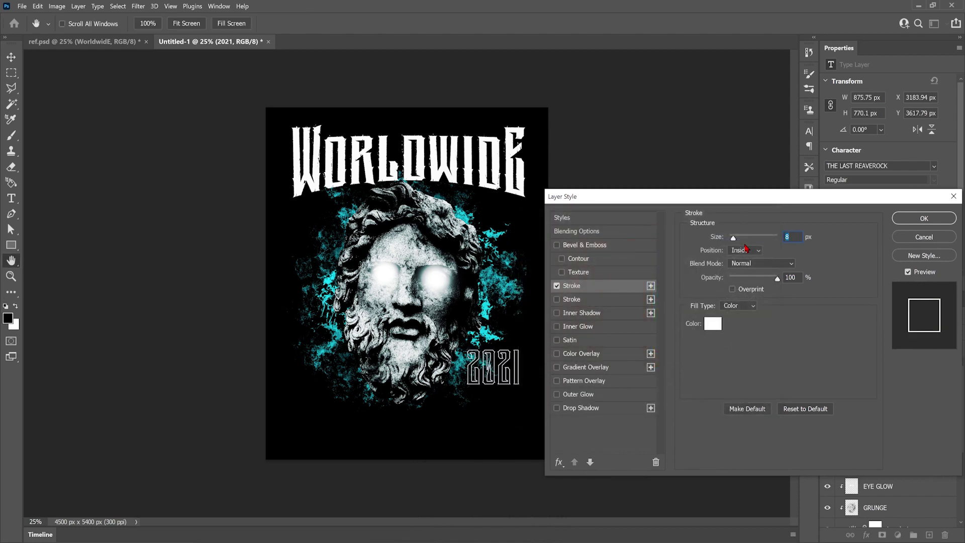
{"action": "left_click", "coordinate": [907, 220]}
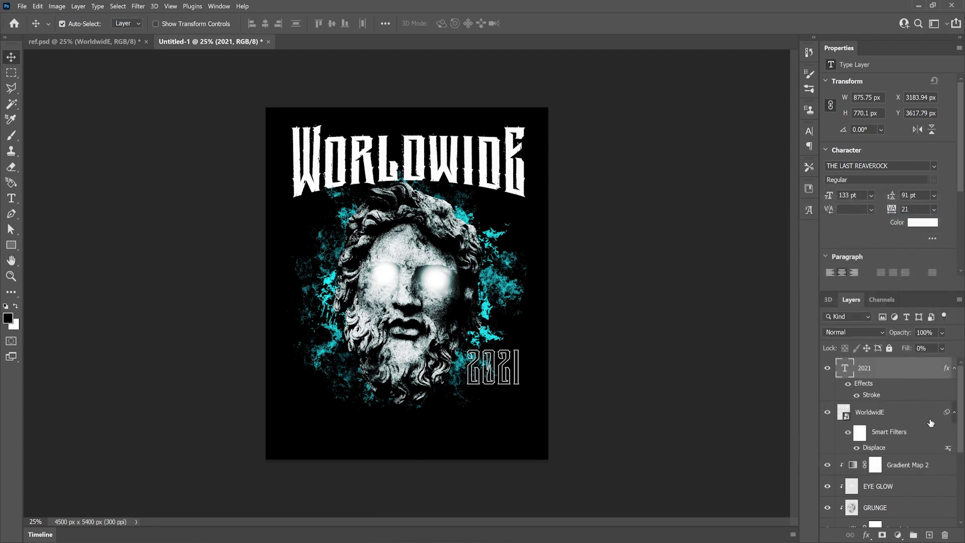
- Duplicate the outlined 2021 text, move the copy about 263 px up, and mask out the part overlapping the original
{"action": "left_click_drag", "start_coordinate": [873, 374], "coordinate": [930, 536]}
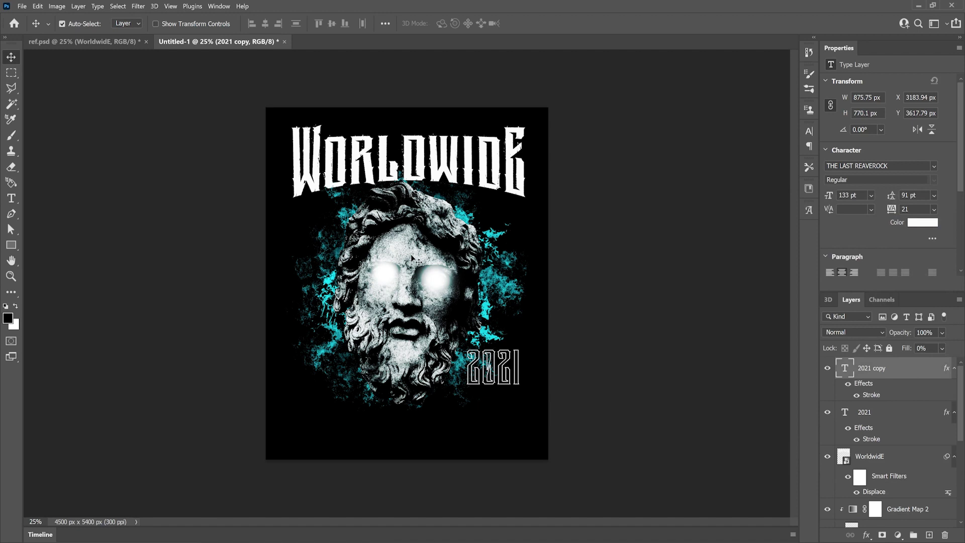
{"action": "left_click_drag", "start_coordinate": [491, 373], "coordinate": [490, 354]}
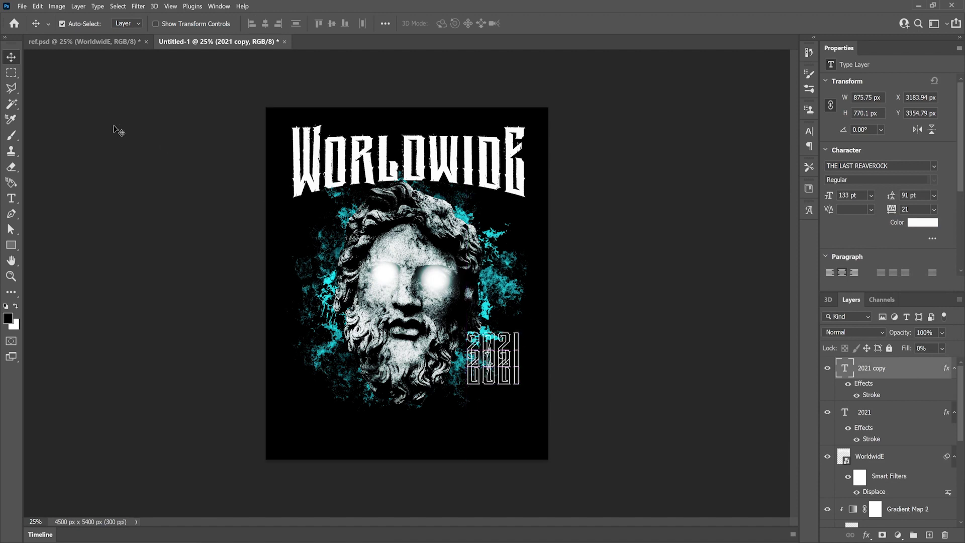
{"action": "left_click", "coordinate": [11, 73]}
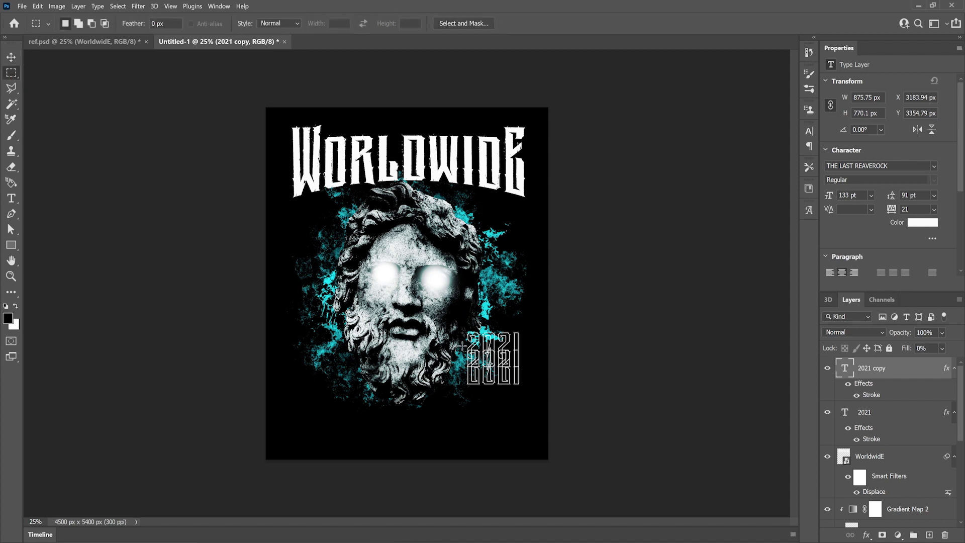
{"action": "left_click_drag", "start_coordinate": [461, 346], "coordinate": [524, 390]}
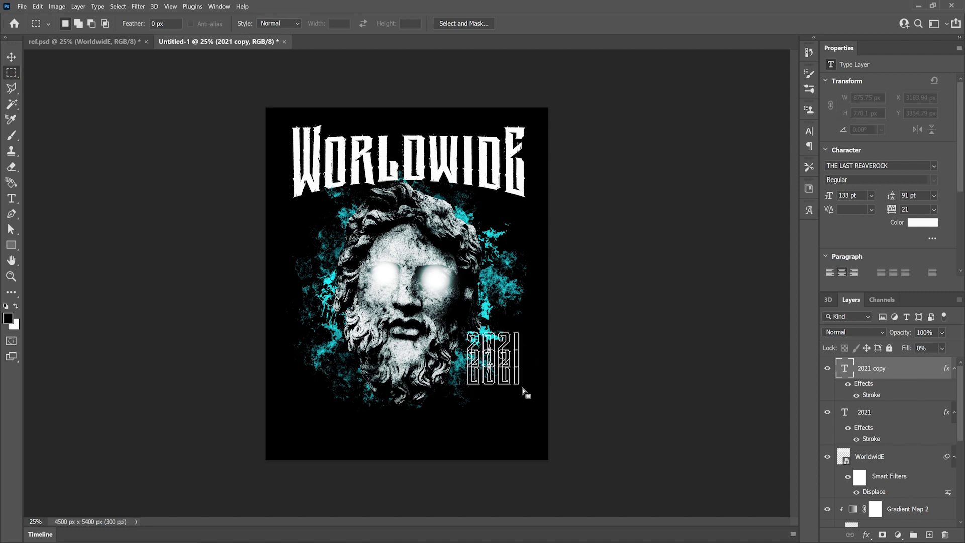
{"action": "left_click", "coordinate": [119, 7]}
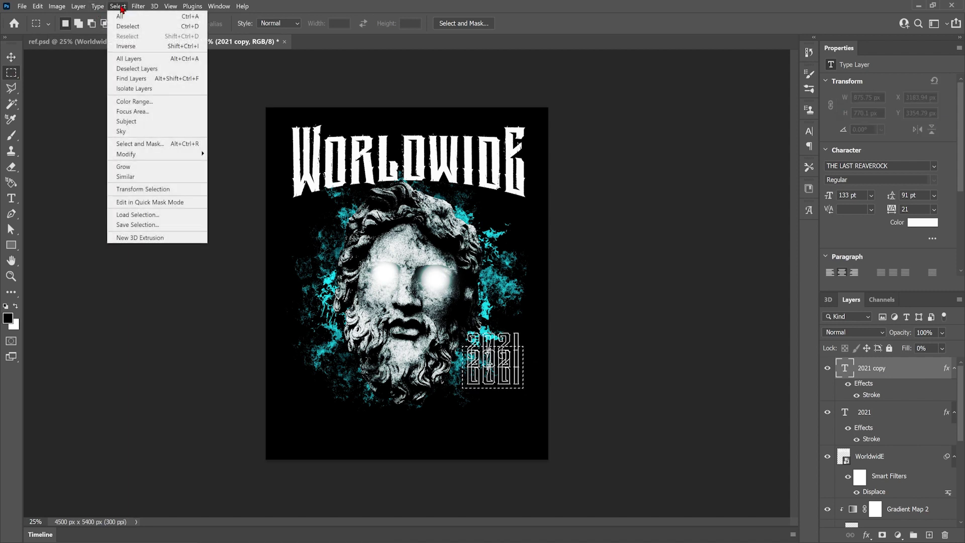
{"action": "left_click", "coordinate": [119, 16]}
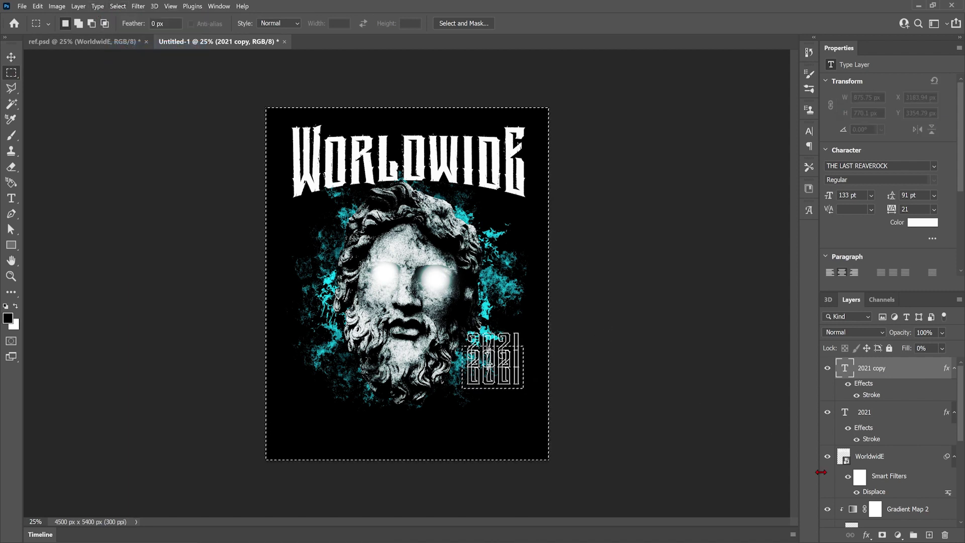
{"action": "left_click", "coordinate": [882, 534]}
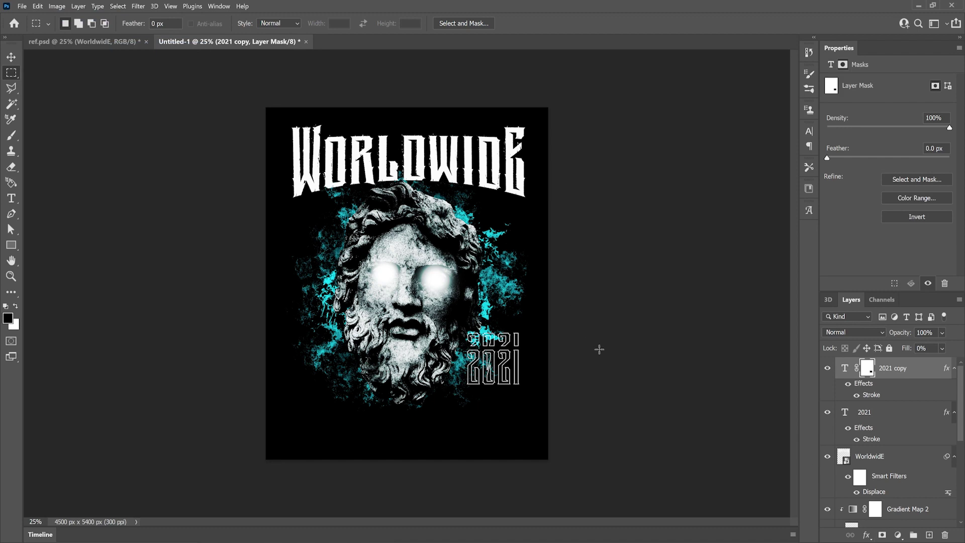
- Duplicate the original outlined 2021 text and move the copy about 263 px down
{"action": "left_click", "coordinate": [872, 420]}
{"action": "key", "text": "ctrl+j"}
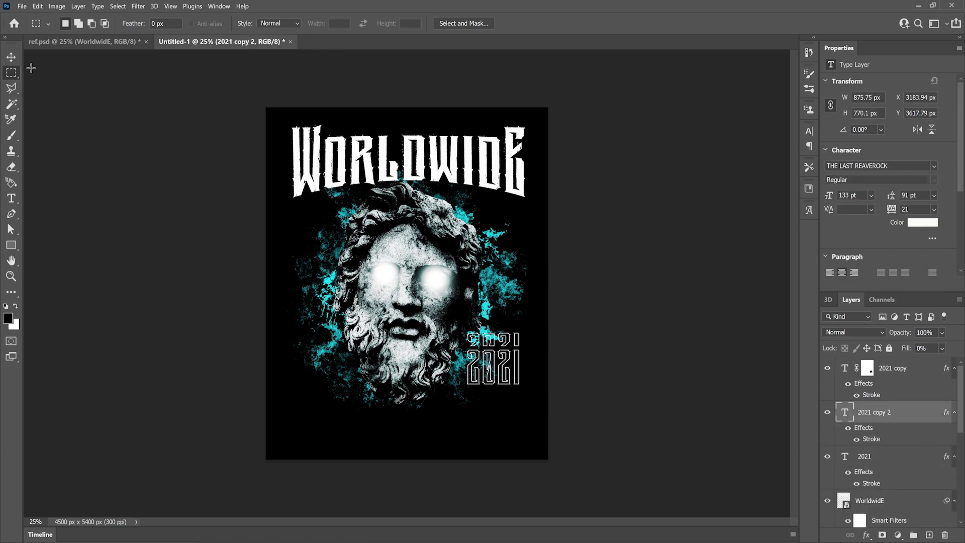
{"action": "key", "text": "v"}
{"action": "left_click_drag", "start_coordinate": [496, 376], "coordinate": [499, 394]}
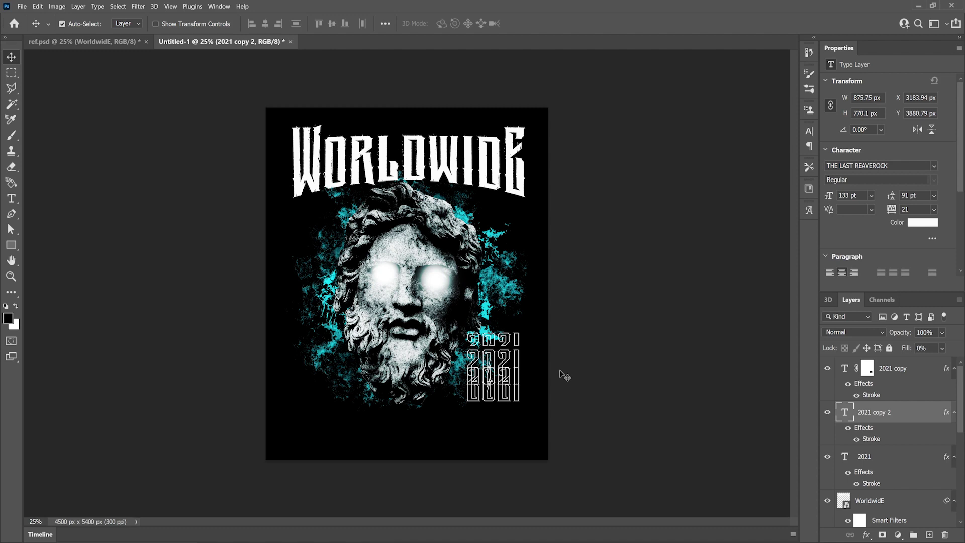
- Mask out the part of the lower 2021 copy that overlaps the original, using an inverted rectangular selection around the original text
{"action": "left_click", "coordinate": [864, 457]}
{"action": "key", "text": "m"}
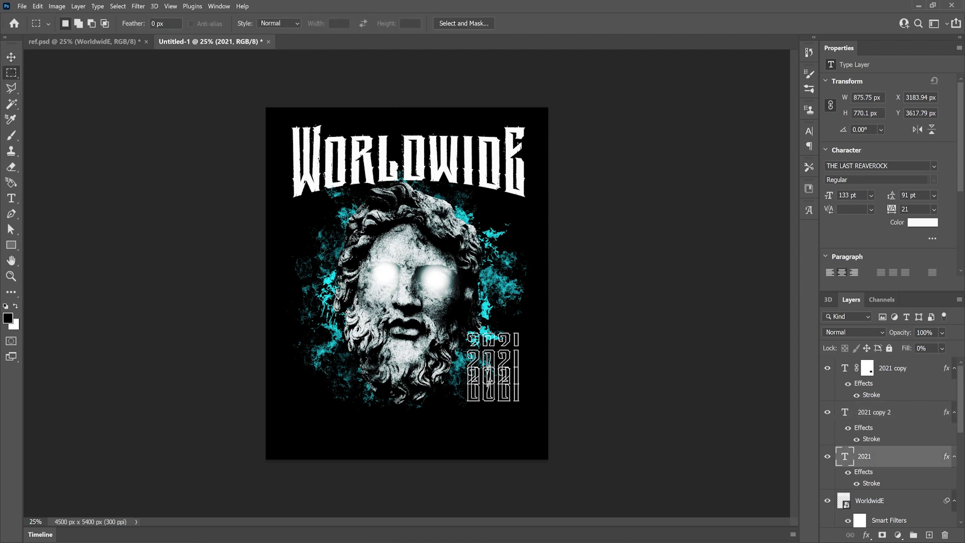
{"action": "left_click_drag", "start_coordinate": [463, 347], "coordinate": [523, 388]}
{"action": "left_click", "coordinate": [138, 6]}
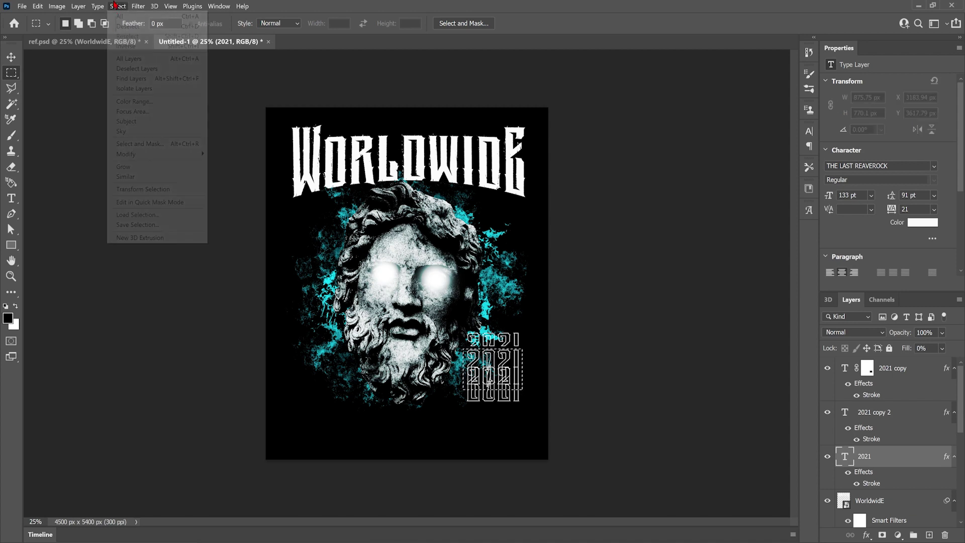
{"action": "left_click", "coordinate": [134, 48]}
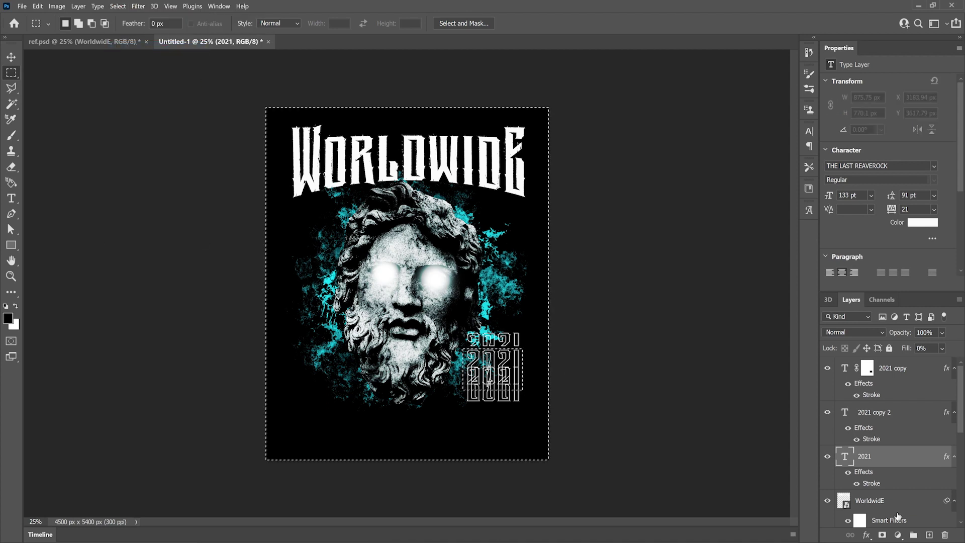
{"action": "left_click", "coordinate": [882, 416]}
{"action": "left_click", "coordinate": [881, 534]}
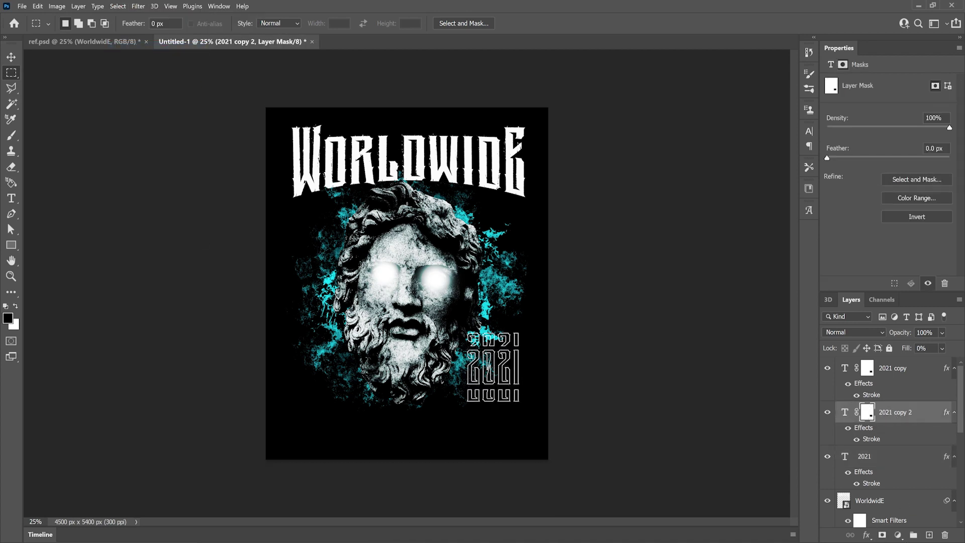
- Move the upper 2021 copy about 38 px down, closer to the original text
{"action": "left_click", "coordinate": [11, 57]}
{"action": "left_click", "coordinate": [11, 276]}
{"action": "left_click", "coordinate": [497, 386]}
{"action": "left_click", "coordinate": [497, 387]}
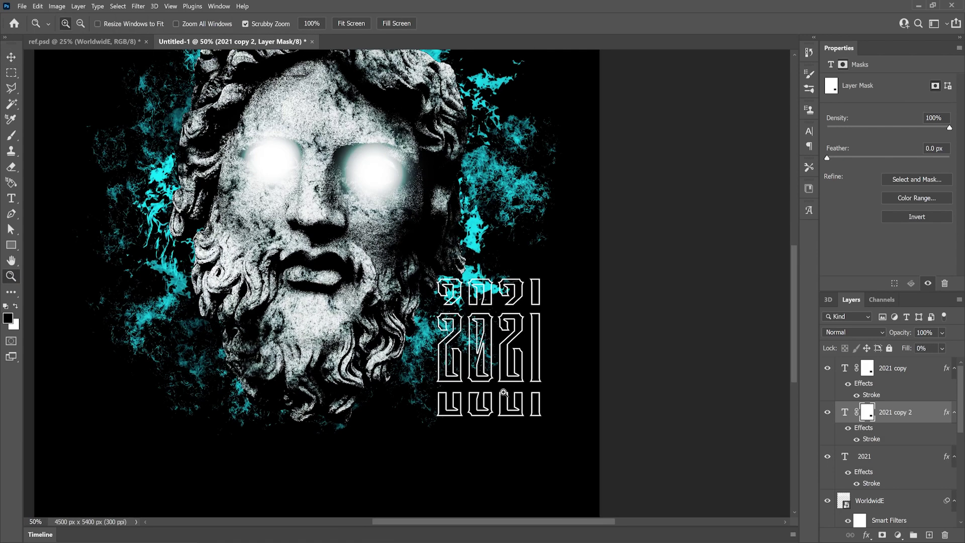
{"action": "left_click", "coordinate": [497, 387]}
{"action": "left_click", "coordinate": [10, 56]}
{"action": "left_click", "coordinate": [892, 372]}
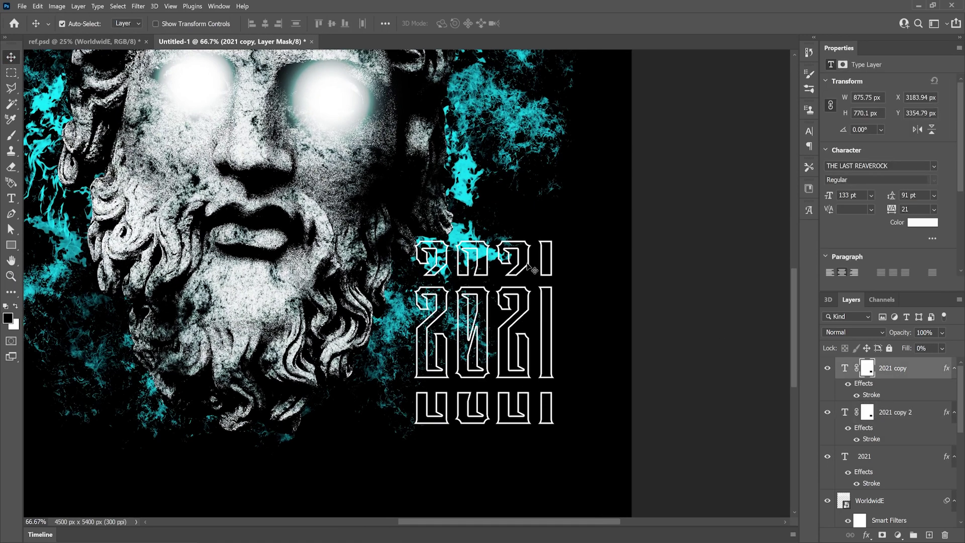
{"action": "left_click_drag", "start_coordinate": [527, 263], "coordinate": [528, 270]}
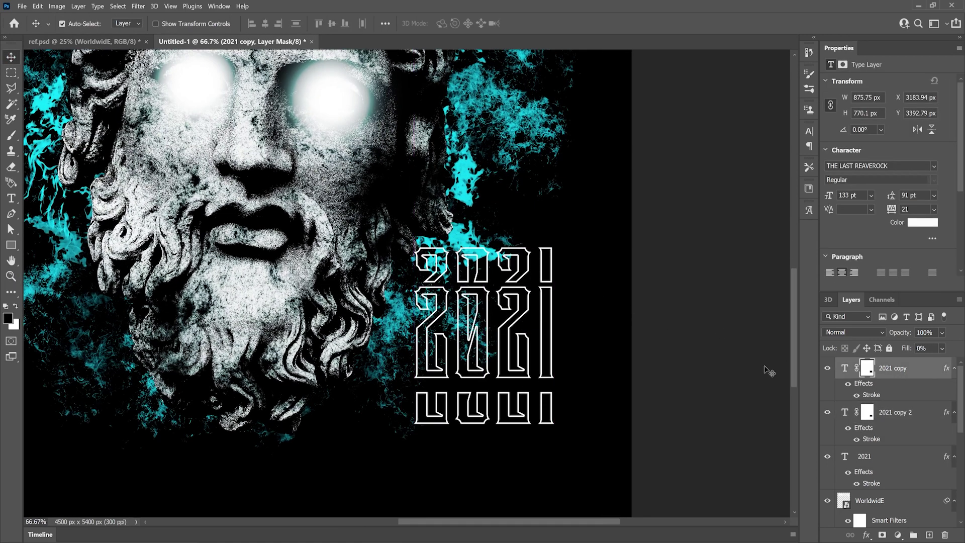
- Move the lower 2021 copy about 54 px up, closer to the original text
{"action": "left_click", "coordinate": [878, 458]}
{"action": "left_click", "coordinate": [887, 414]}
{"action": "left_click_drag", "start_coordinate": [535, 406], "coordinate": [529, 394]}
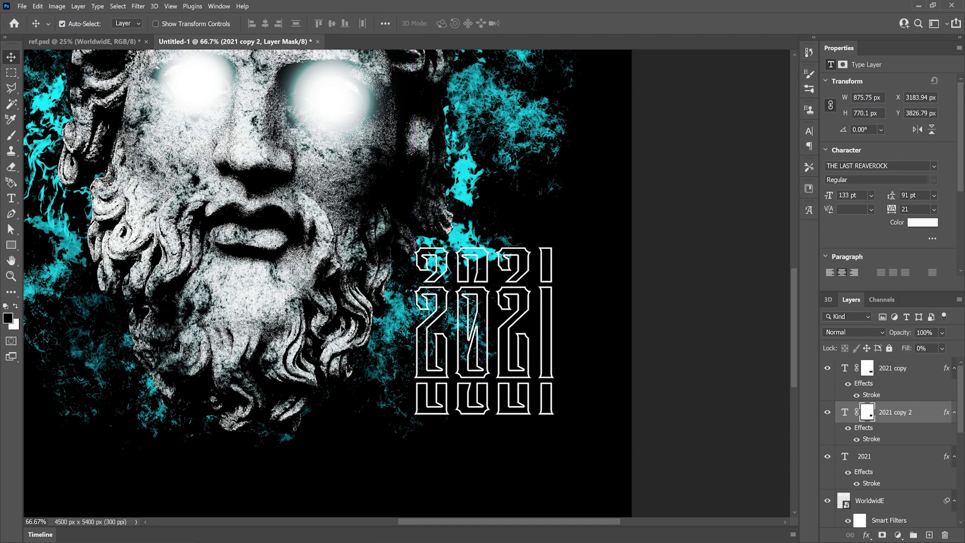
- Move all three 2021 text layers together about 79 px left and 114 px down, aligning them with the bottom of the beard
{"action": "left_click", "coordinate": [11, 276]}
{"action": "right_click", "coordinate": [243, 314]}
{"action": "left_click", "coordinate": [261, 319]}
{"action": "right_click", "coordinate": [372, 352]}
{"action": "left_click", "coordinate": [394, 356]}
{"action": "key", "text": "v"}
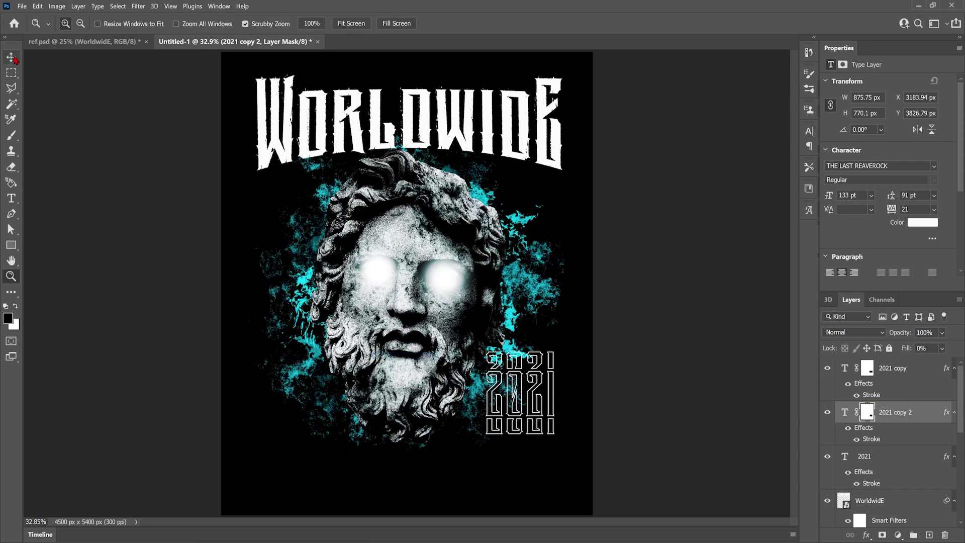
{"action": "left_click", "coordinate": [900, 370]}
{"action": "left_click", "coordinate": [900, 414], "text": "shift"}
{"action": "left_click", "coordinate": [884, 456], "text": "shift"}
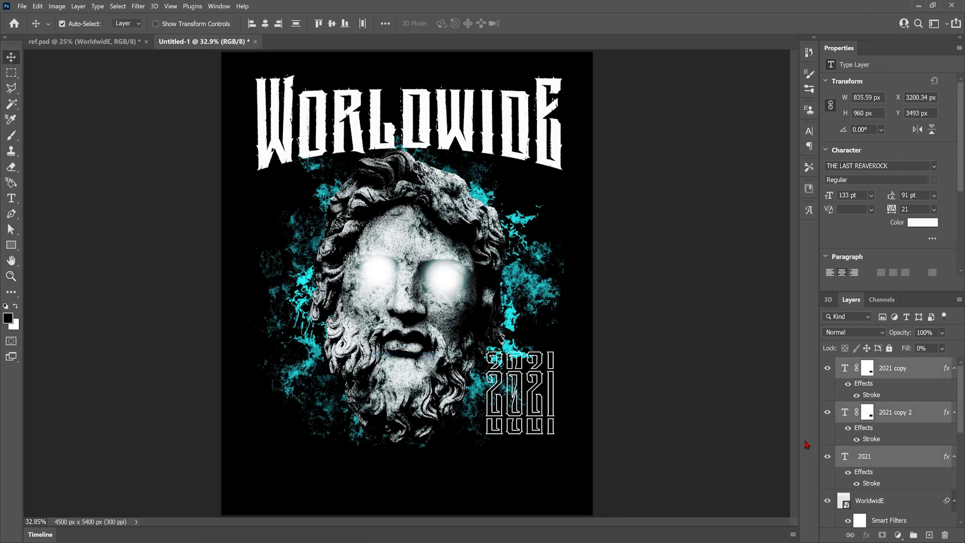
{"action": "key", "text": "ctrl+t"}
{"action": "left_click_drag", "start_coordinate": [504, 380], "coordinate": [497, 390]}
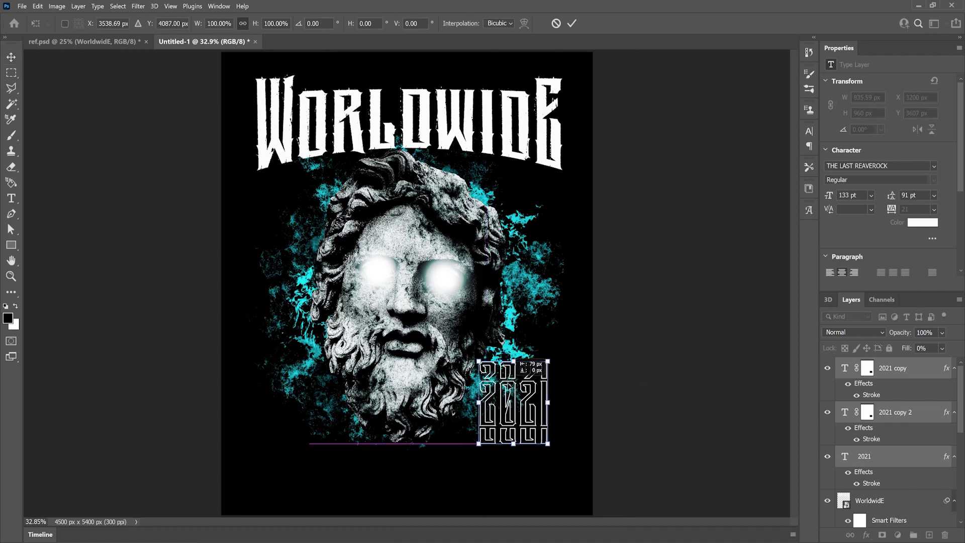
{"action": "key", "text": "Return"}
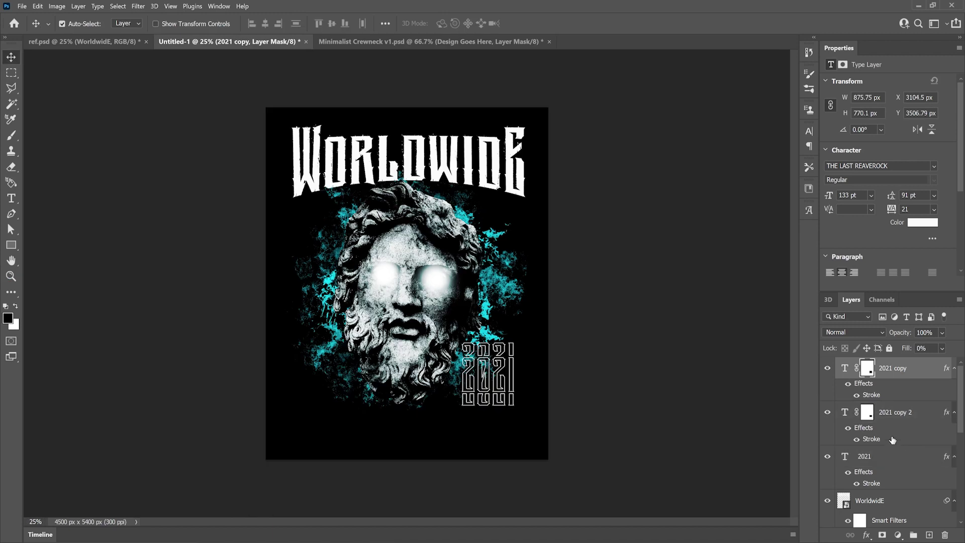
- Hide the black Background layer and stamp all visible artwork into a new layer at the top of the stack
{"action": "scroll", "coordinate": [854, 427], "scroll_direction": "down", "scroll_amount": 10}
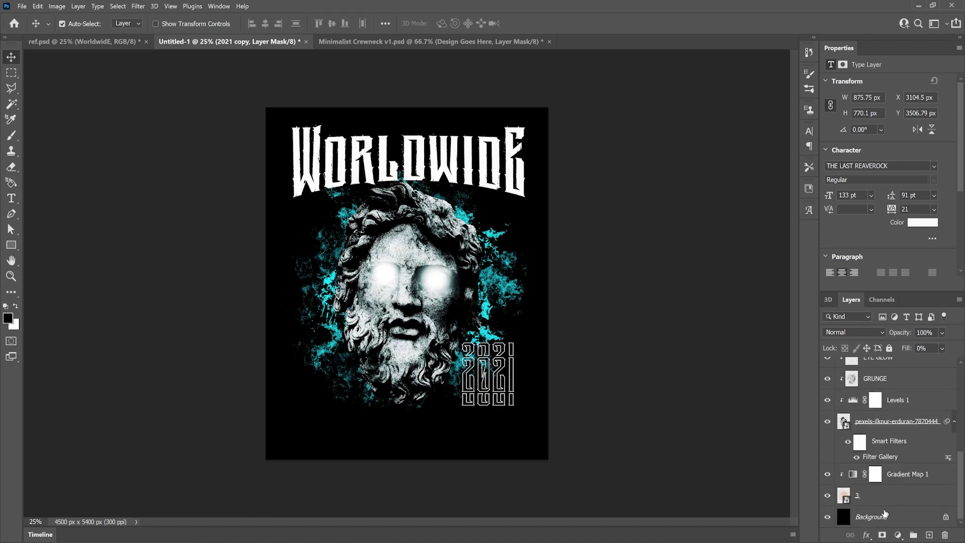
{"action": "left_click", "coordinate": [828, 518]}
{"action": "scroll", "coordinate": [874, 467], "scroll_direction": "up", "scroll_amount": 10}
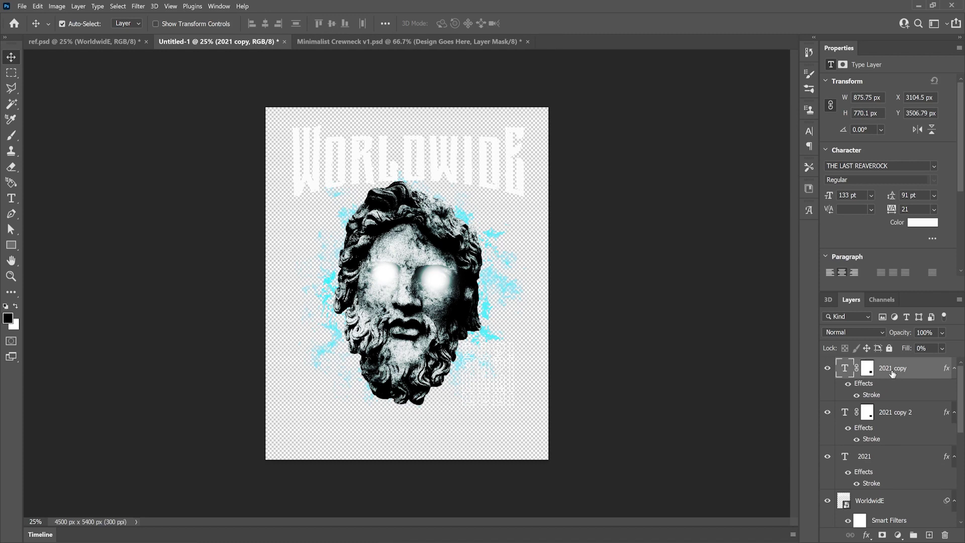
{"action": "key", "text": "ctrl+shift+alt+e"}
- Bring the merged artwork into the Design Goes Here group of Minimalist Crewneck v1.psd, scaled to 24.85% and centered on the shirt's chest
{"action": "left_click_drag", "start_coordinate": [392, 288], "coordinate": [402, 255]}
{"action": "left_click", "coordinate": [559, 243]}
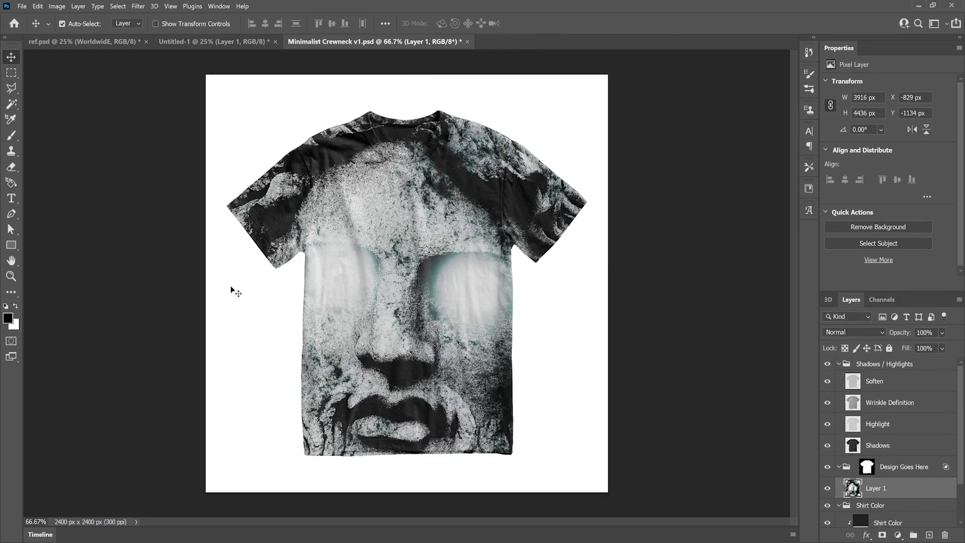
{"action": "key", "text": "ctrl+t"}
{"action": "left_click_drag", "start_coordinate": [67, 263], "coordinate": [371, 323]}
{"action": "left_click_drag", "start_coordinate": [494, 282], "coordinate": [486, 281]}
{"action": "left_click_drag", "start_coordinate": [400, 222], "coordinate": [407, 217]}
{"action": "key", "text": "Return"}
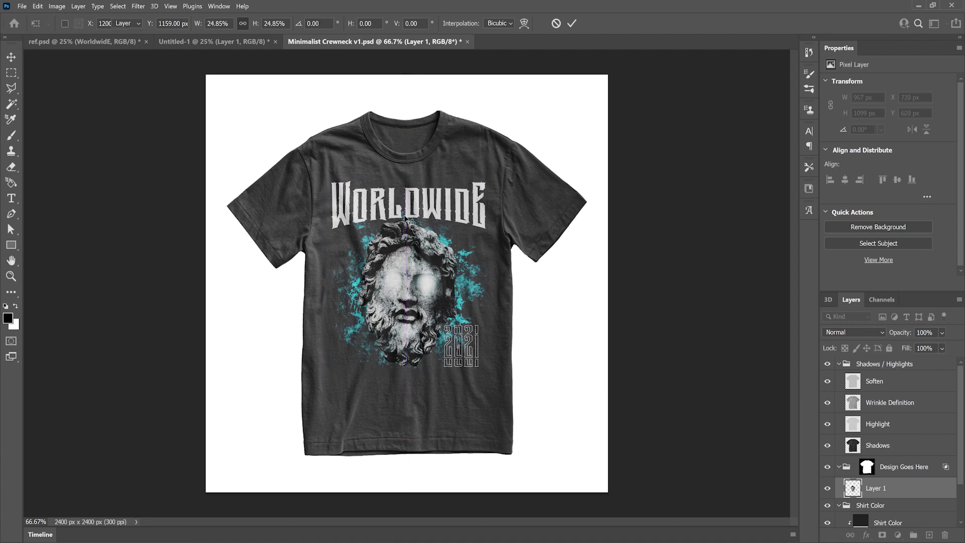